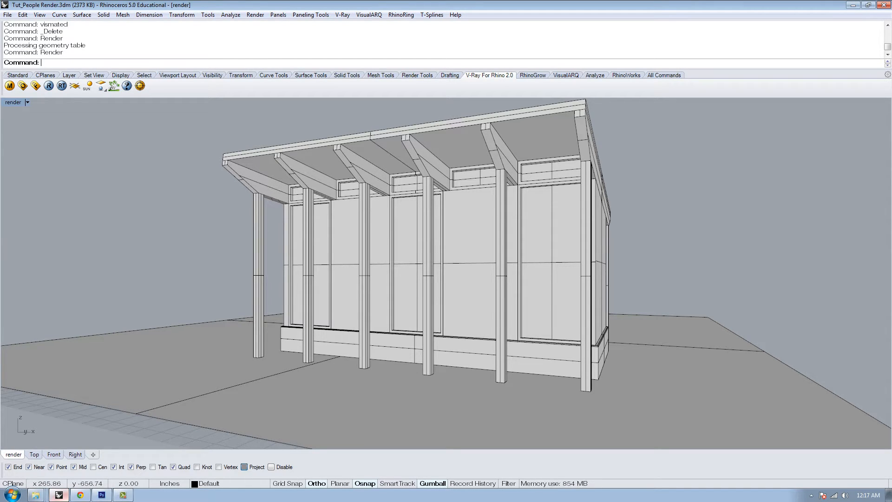
# Show the last render in the V-Ray frame buffer.
pyautogui.write('vfb')
pyautogui.press('Return')
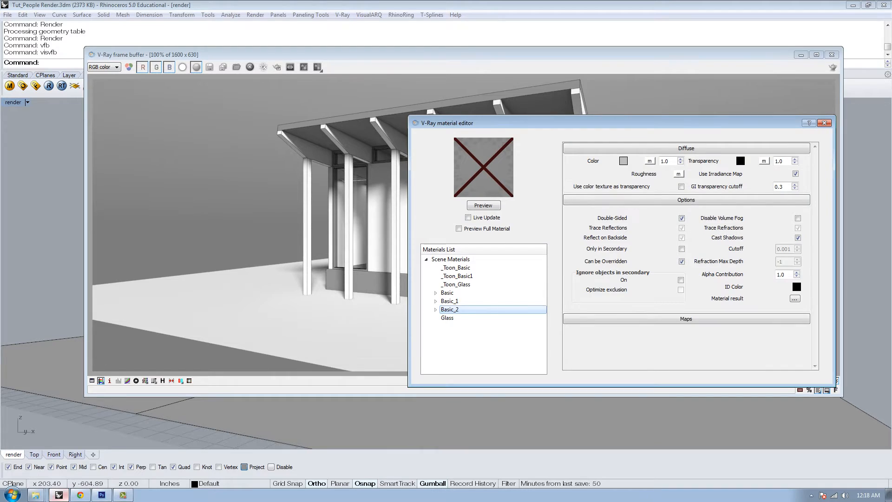
# Review the settings of the Basic, Basic_1, Basic_2 and Toon materials in the V-Ray material editor and close the editor.
pyautogui.click(551, 278)
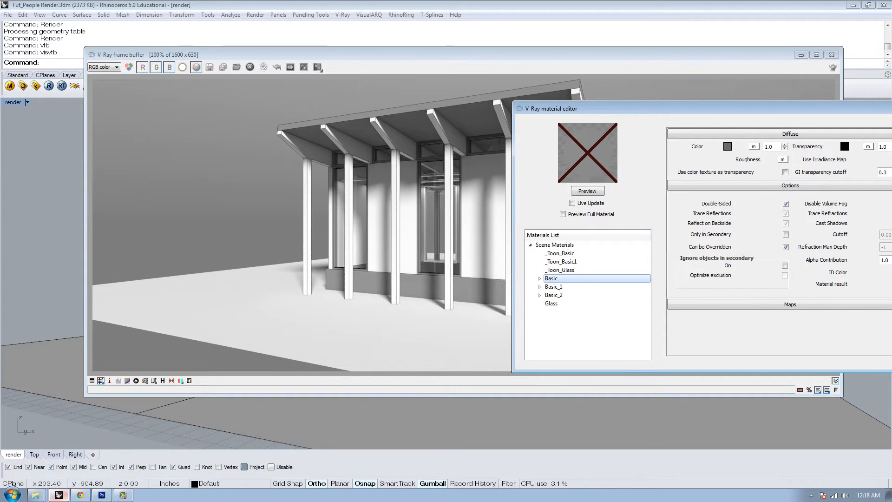
pyautogui.click(554, 287)
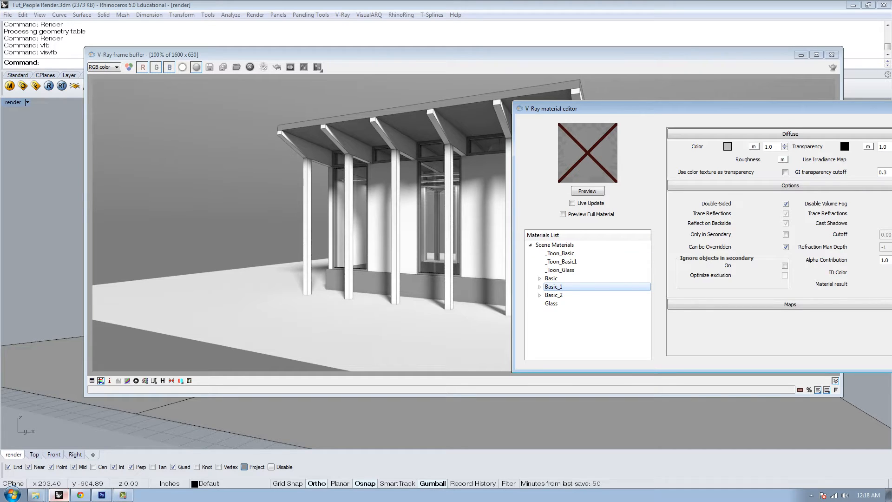
pyautogui.click(554, 295)
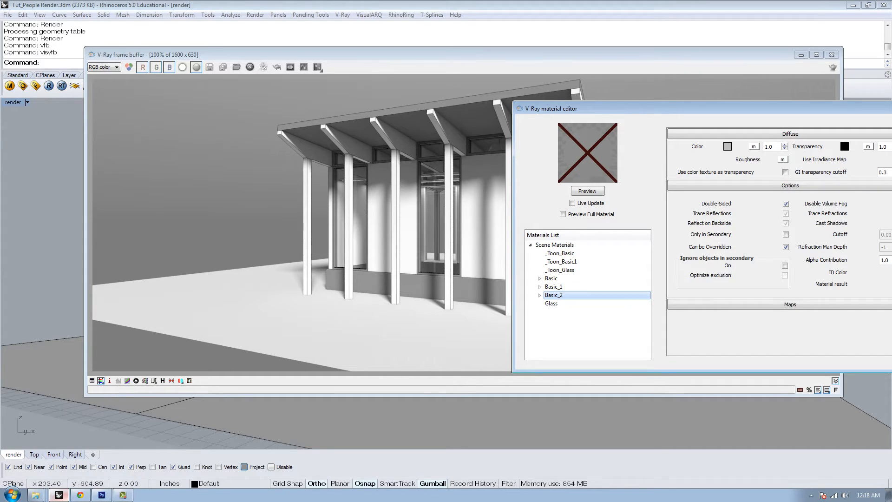
pyautogui.click(553, 286)
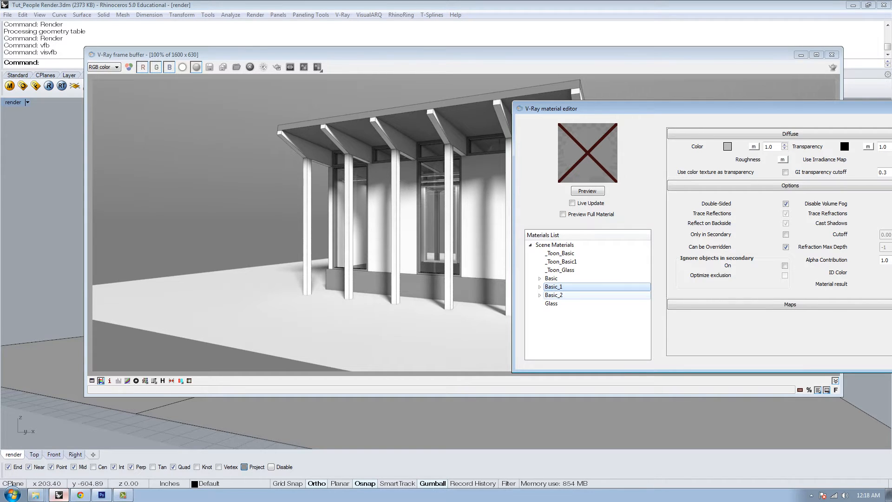
pyautogui.click(561, 261)
pyautogui.click(559, 254)
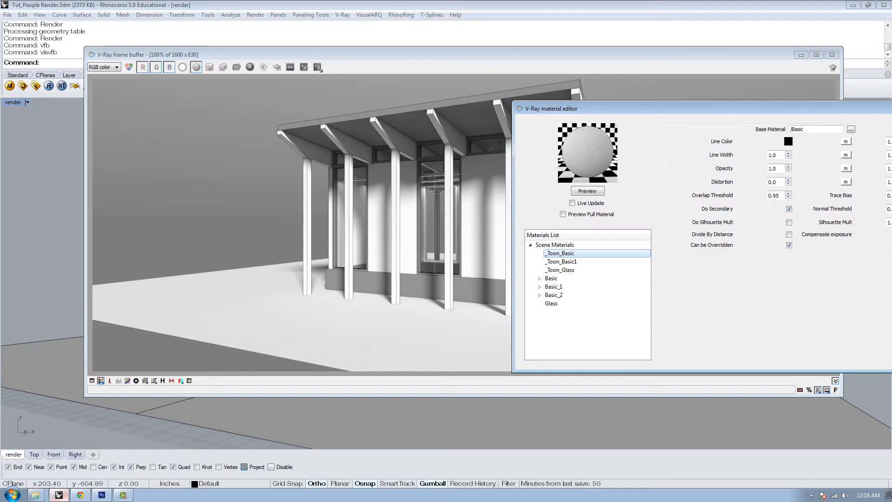
pyautogui.moveTo(599, 101); pyautogui.dragTo(599, 103)
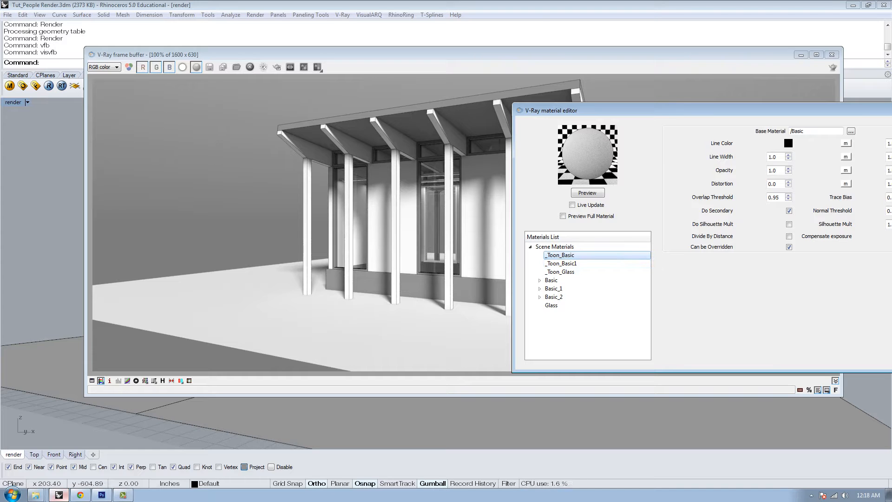
pyautogui.moveTo(650, 110); pyautogui.dragTo(722, 108)
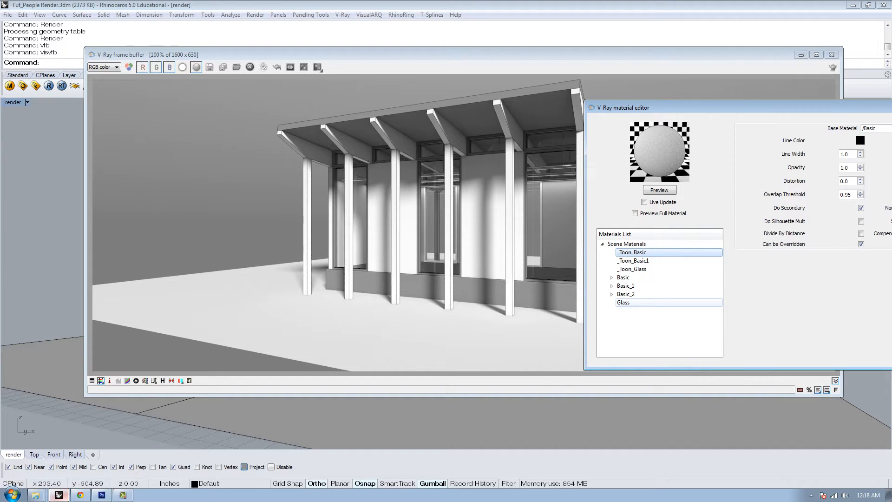
pyautogui.moveTo(755, 108); pyautogui.dragTo(459, 138)
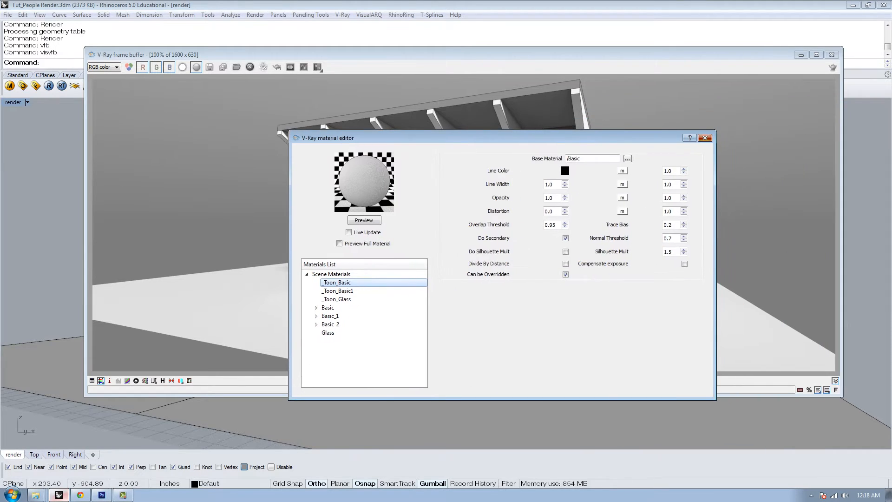
pyautogui.click(704, 138)
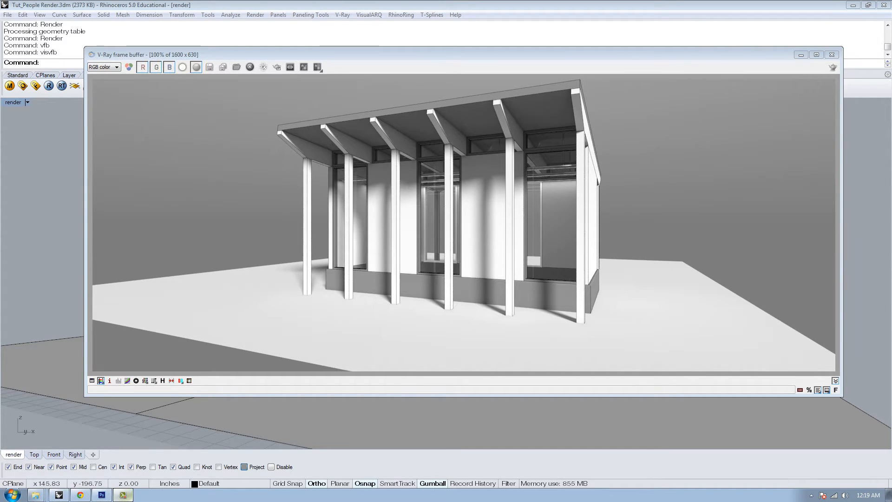
# Switch to Photoshop and preview the man-with-bicycle cut-out without the Icon Sun Front Right layer and Background group, restoring both.
pyautogui.click(102, 495)
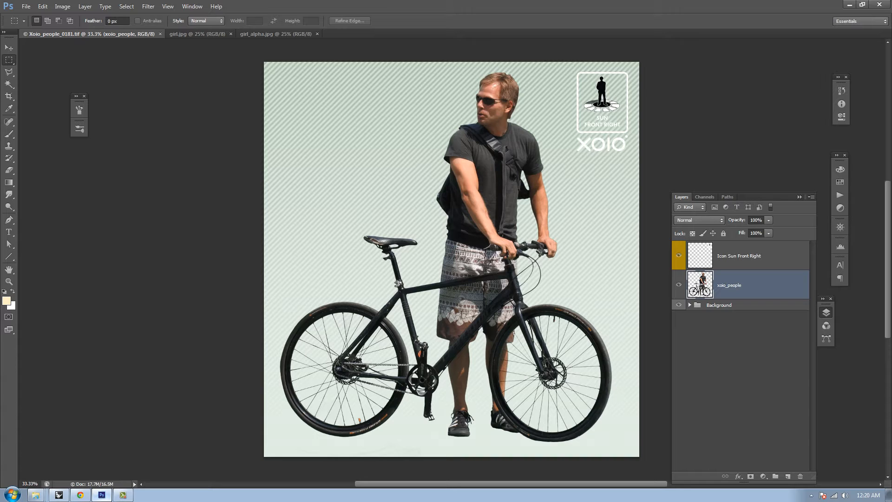
pyautogui.click(678, 255)
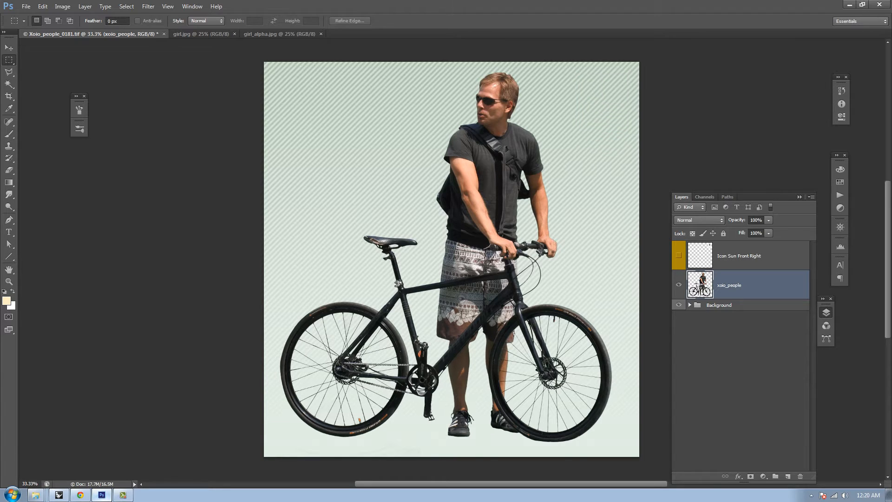
pyautogui.click(679, 305)
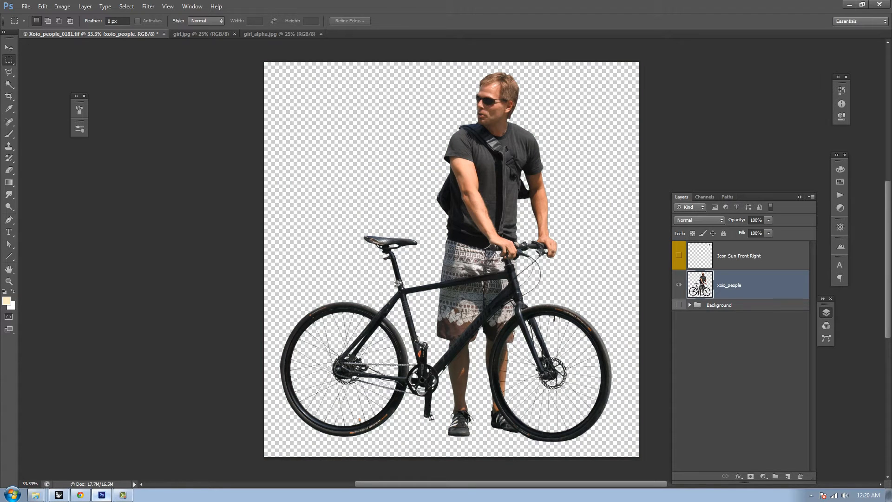
pyautogui.click(679, 305)
pyautogui.click(679, 255)
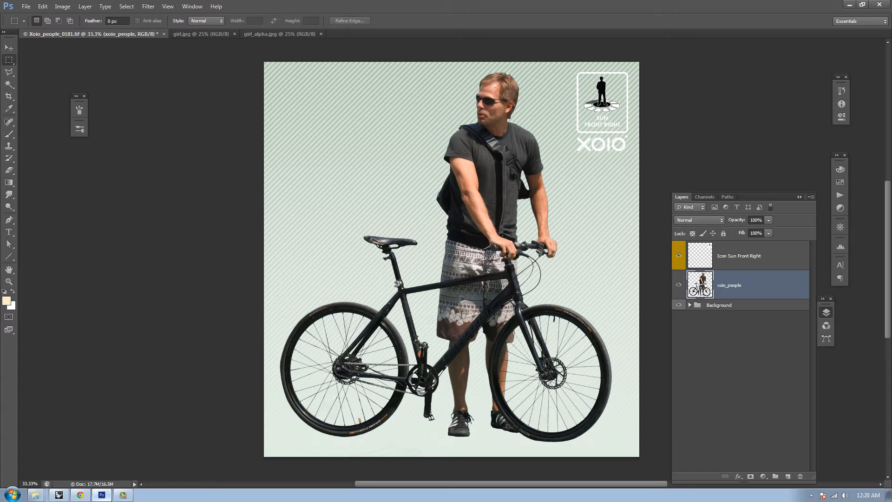
# Compare the girl.jpg image on black with its black-and-white mask, girl_alpha.jpg.
pyautogui.click(201, 34)
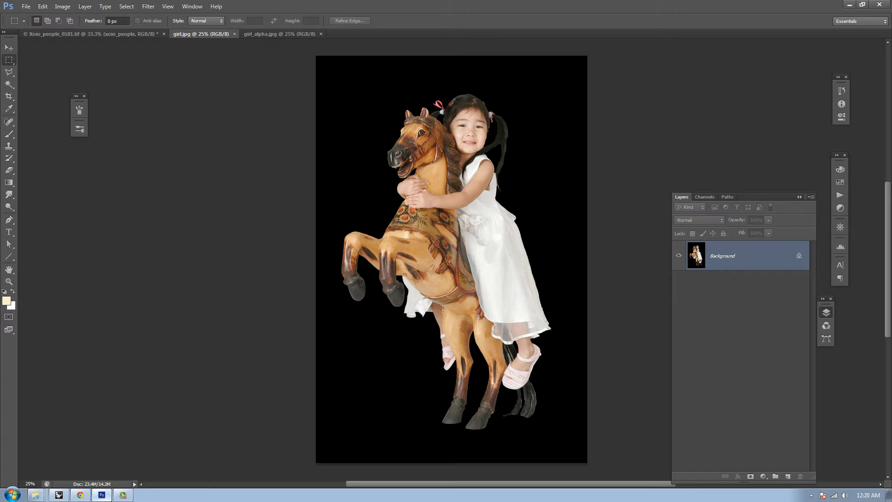
pyautogui.click(279, 34)
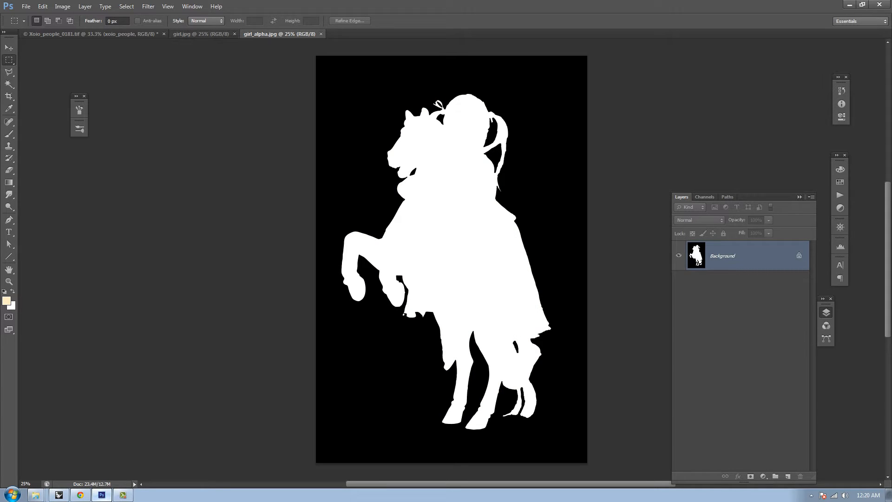
pyautogui.click(203, 34)
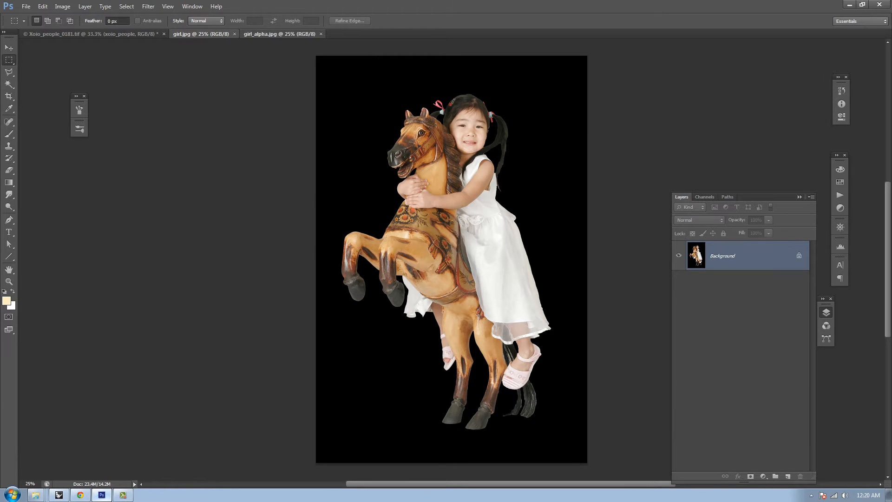
pyautogui.click(281, 35)
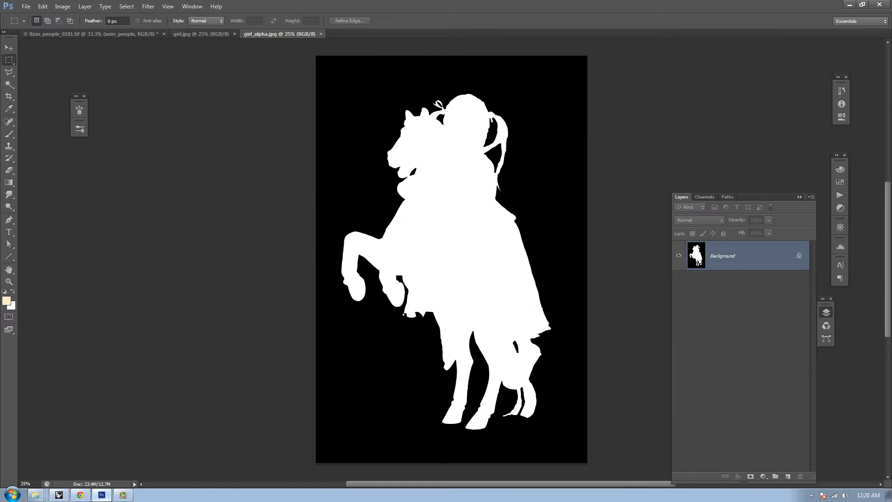
pyautogui.click(202, 34)
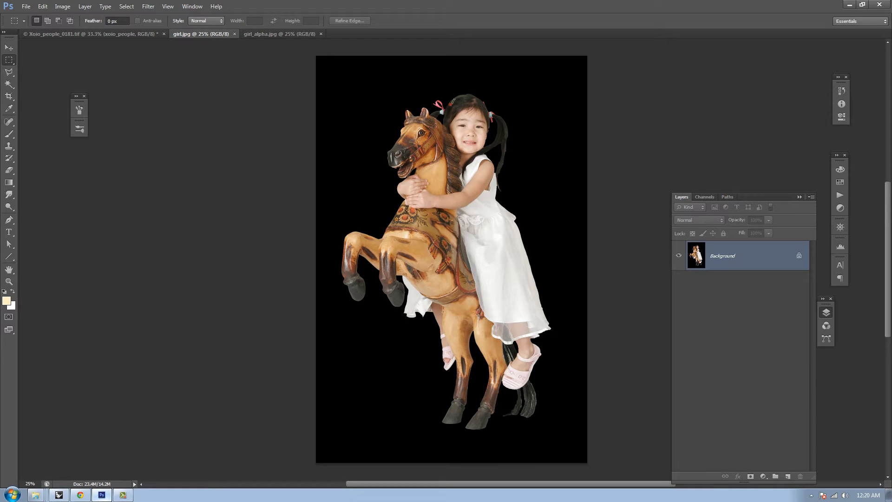
# In Xoio_people_0181.tif, hide the Icon Sun Front Right layer and the Background group.
pyautogui.click(88, 34)
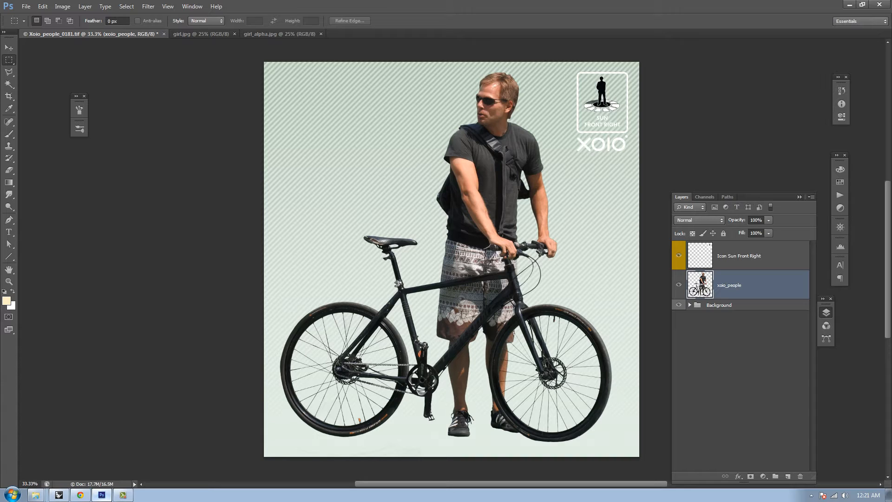
pyautogui.click(678, 255)
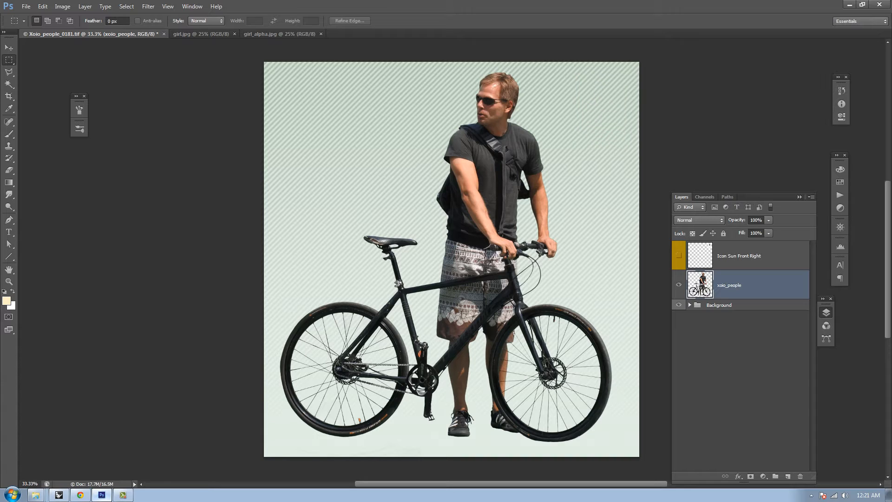
pyautogui.click(679, 305)
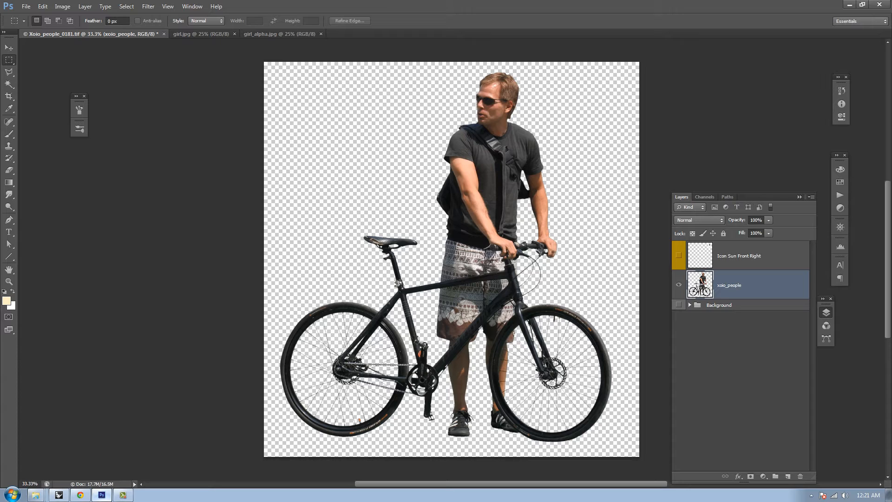
# Save a JPEG copy of the man-with-bicycle cut-out as "bike guy" in the video folder.
pyautogui.hotkey('ctrl', 'shift', 's')
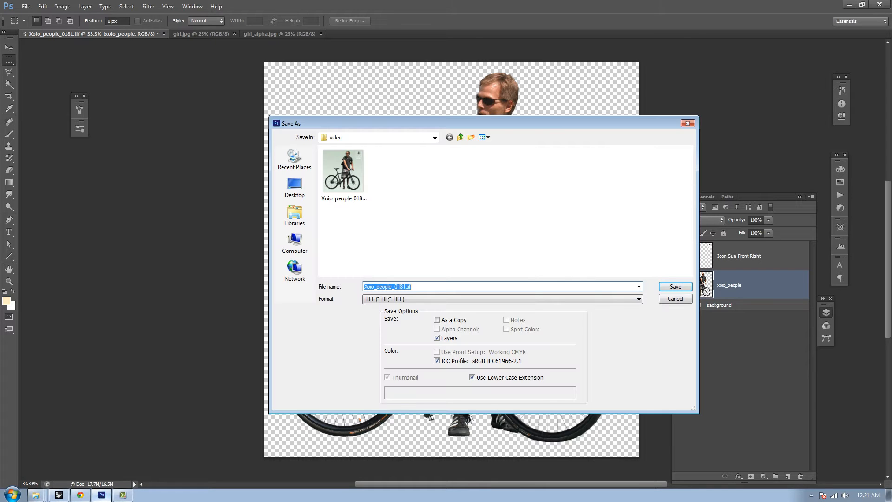
pyautogui.click(483, 242)
pyautogui.click(484, 299)
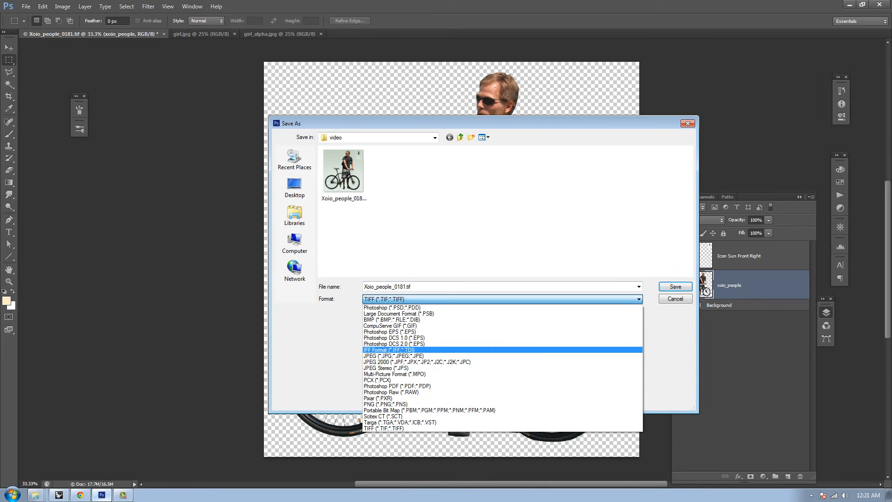
pyautogui.click(418, 355)
pyautogui.doubleClick(395, 286)
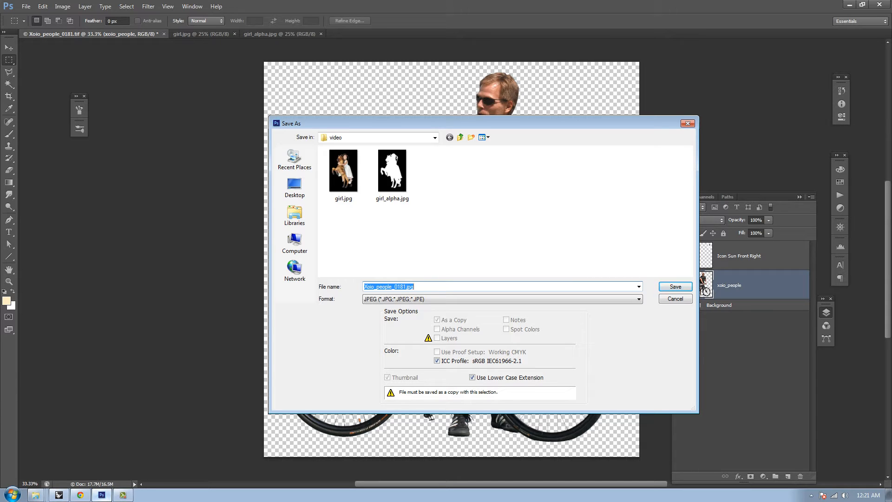
pyautogui.write('bike guy')
pyautogui.press('Return')
pyautogui.press('Return')
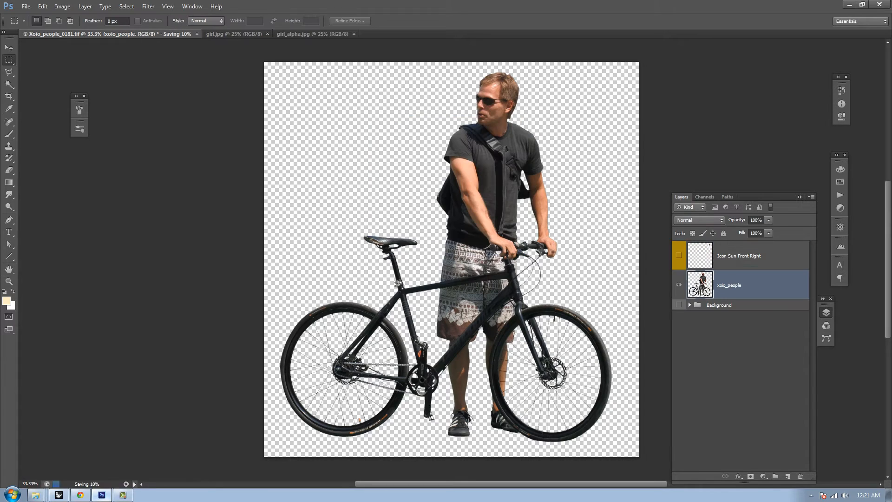
pyautogui.hotkey('ctrl', 'shift', 's')
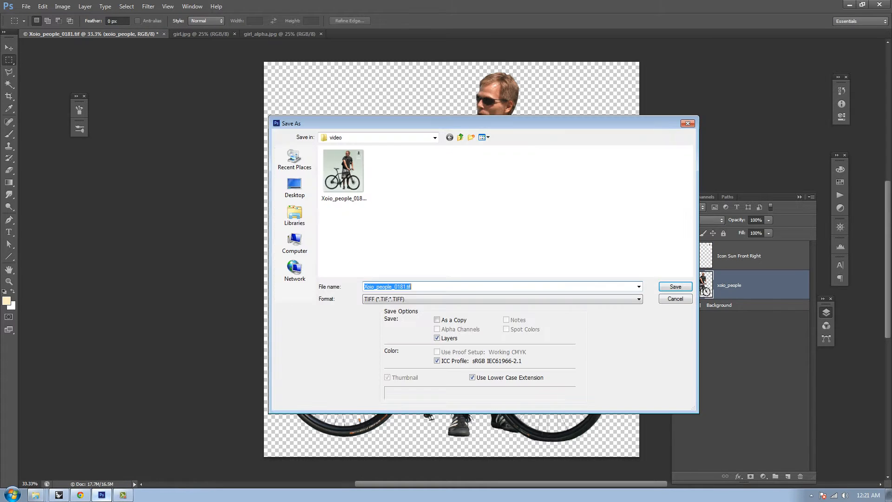
pyautogui.click(502, 298)
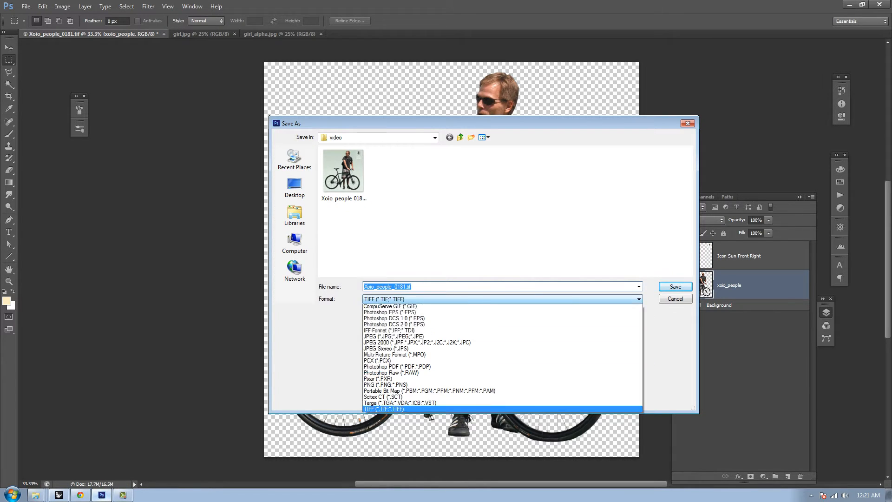
pyautogui.click(464, 356)
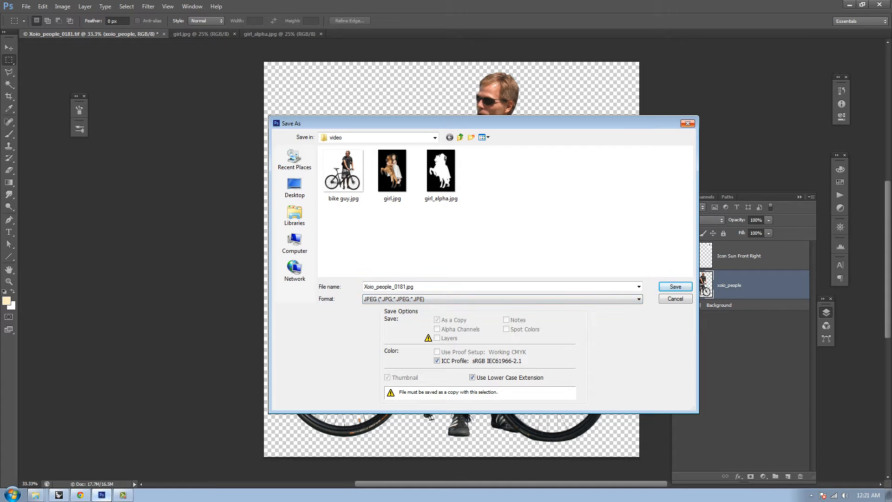
pyautogui.press('Escape')
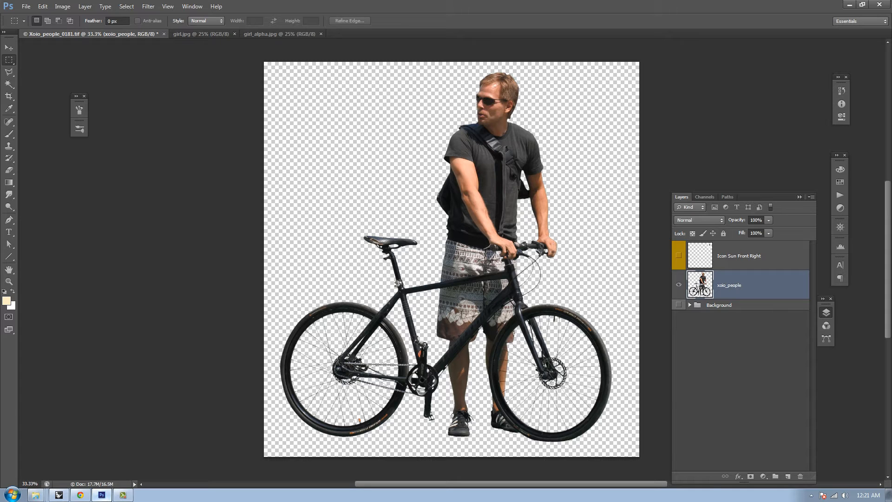
# Add a new layer between xoio_people and the Background group and fill it with black.
pyautogui.click(743, 305)
pyautogui.click(743, 286)
pyautogui.click(744, 305)
pyautogui.click(787, 476)
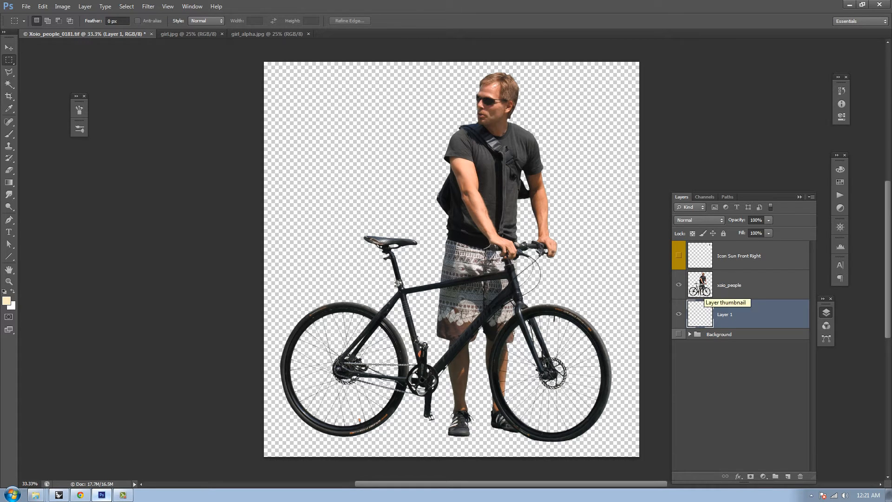
pyautogui.press('d')
pyautogui.hotkey('alt', 'BackSpace')
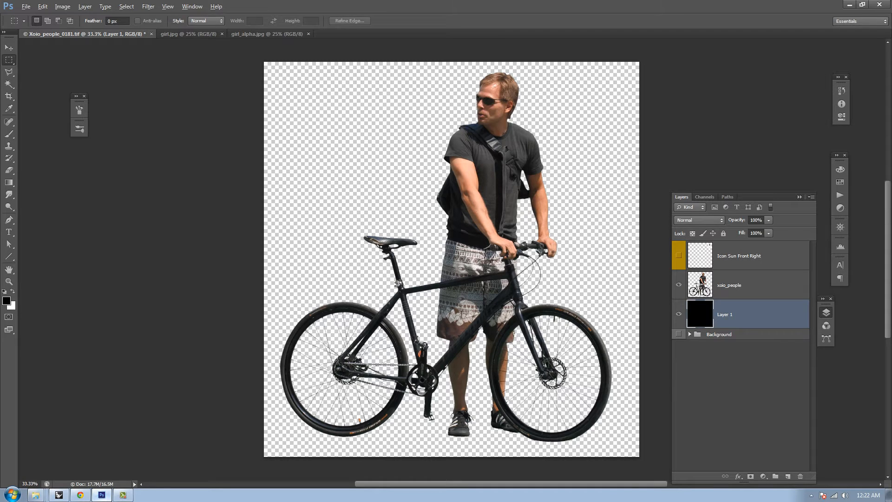
# Load the outline of the xoio_people cut-out as a selection, fill it with white on Layer 1, and deselect.
pyautogui.click(743, 285)
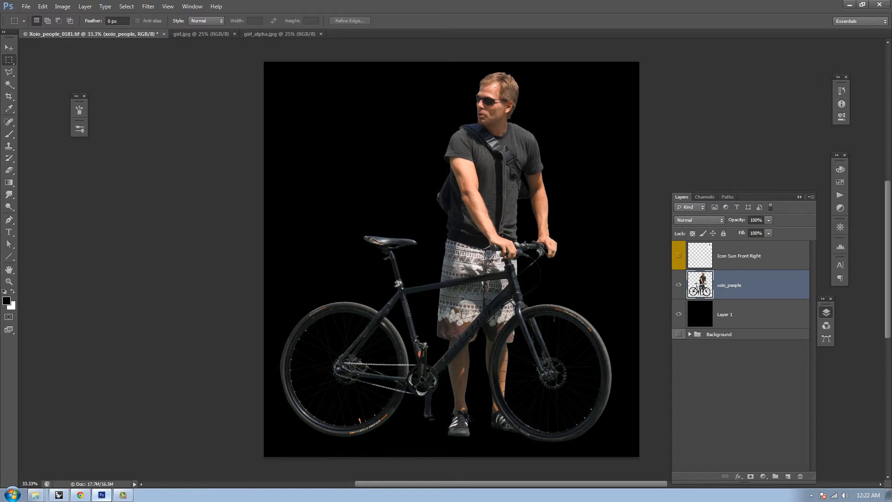
pyautogui.keyDown('ctrl'); pyautogui.click(699, 284); pyautogui.keyUp('ctrl')
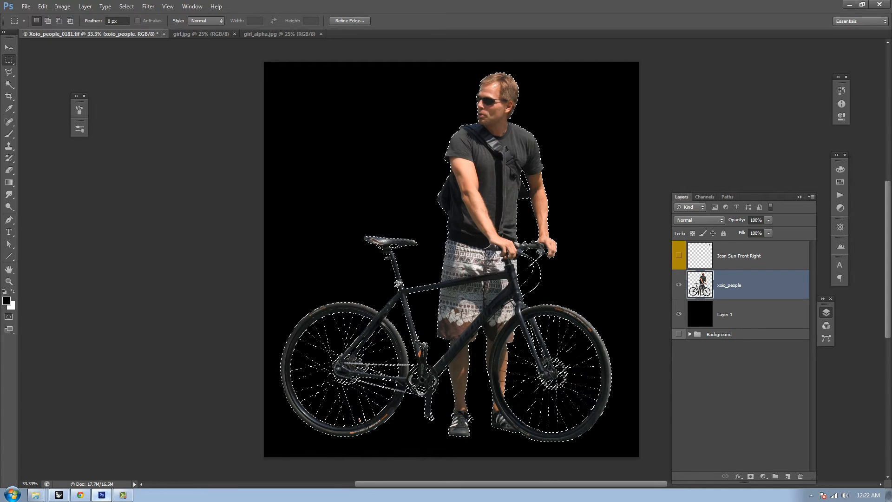
pyautogui.click(744, 314)
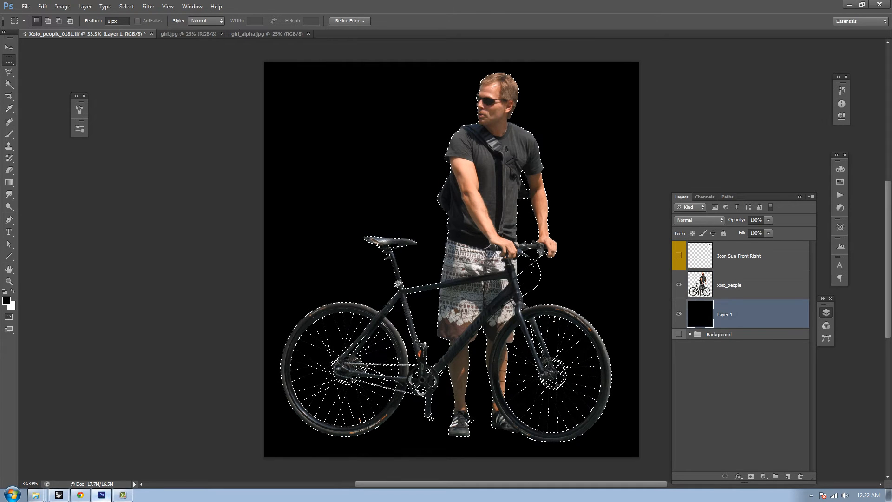
pyautogui.click(743, 284)
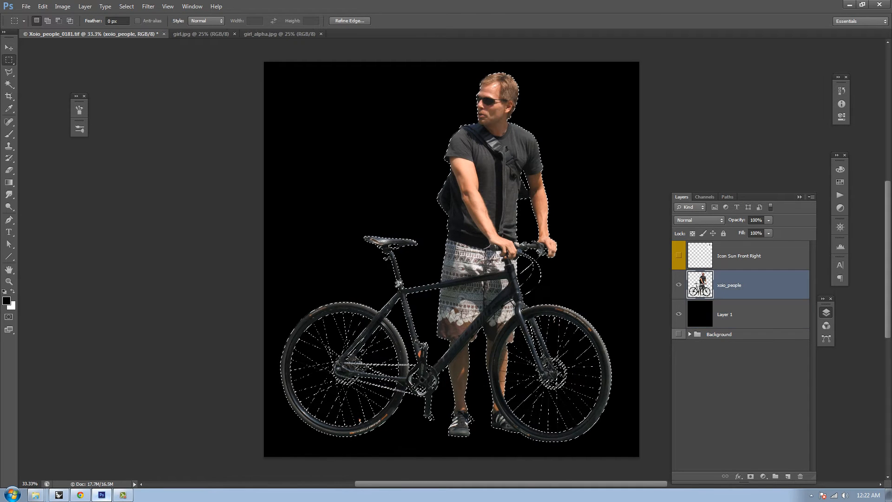
pyautogui.click(743, 314)
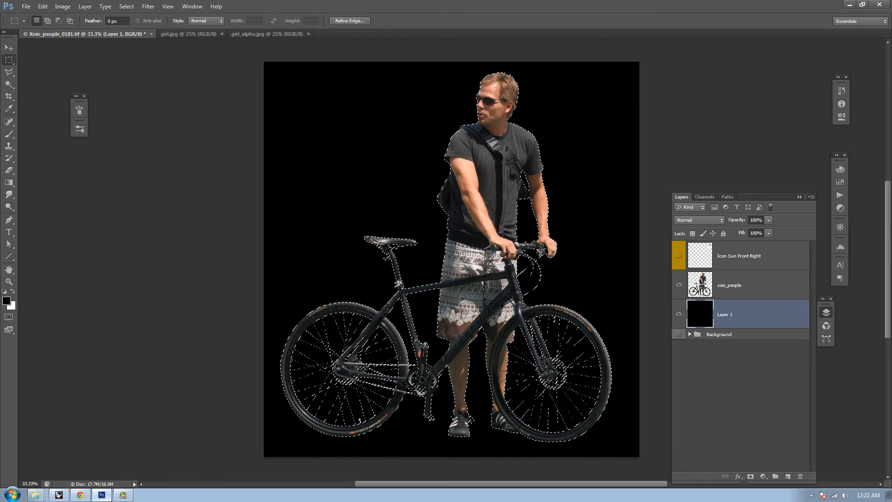
pyautogui.press('x')
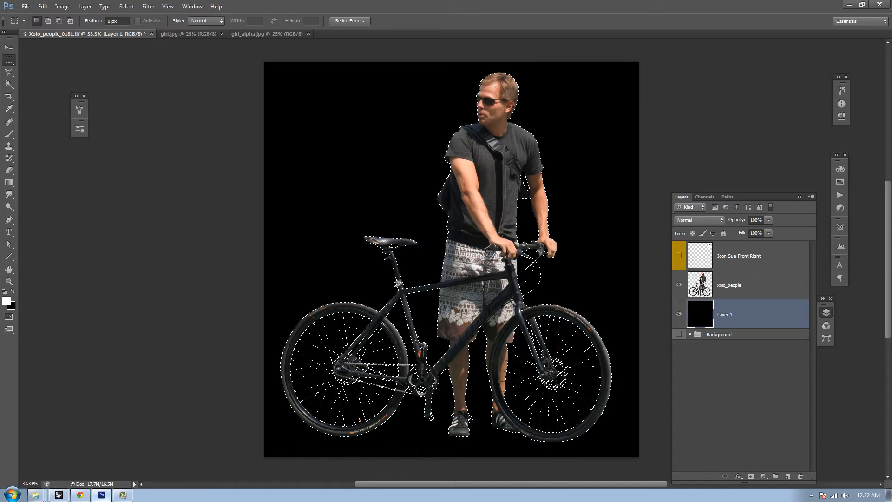
pyautogui.press('alt')
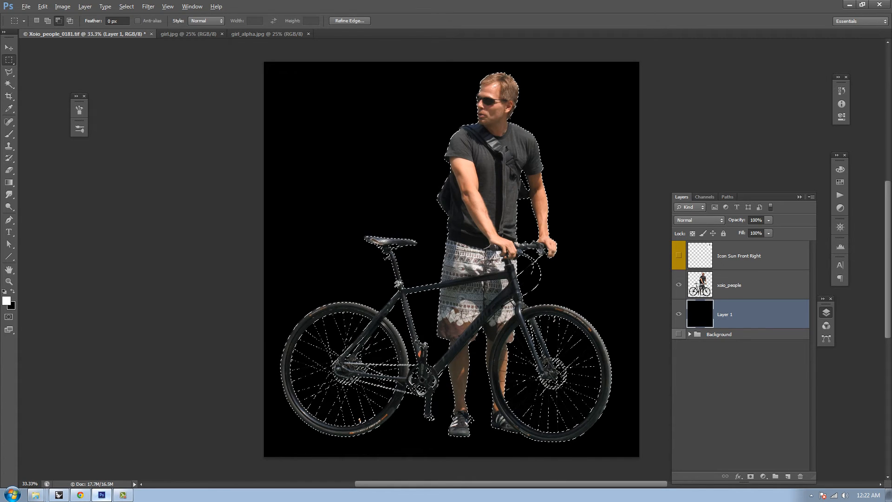
pyautogui.hotkey('alt', 'BackSpace')
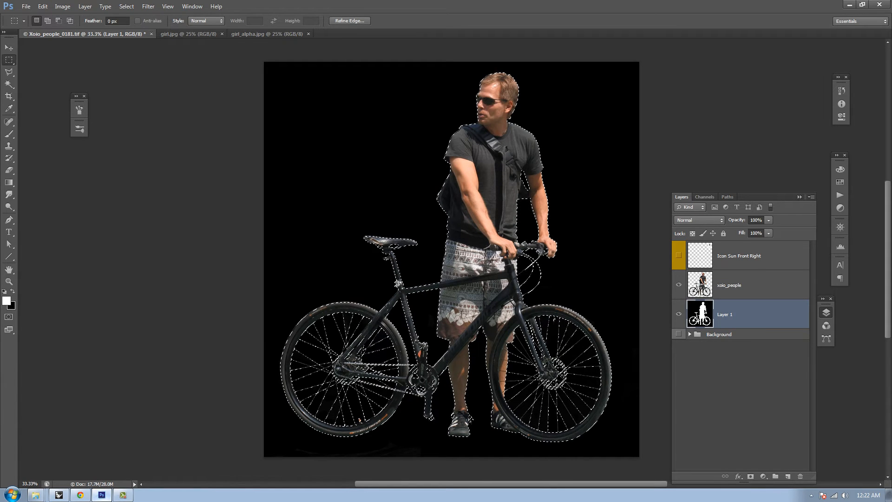
pyautogui.hotkey('ctrl', 'd')
# Hide the xoio_people layer to inspect the white silhouette on Layer 1.
pyautogui.click(739, 285)
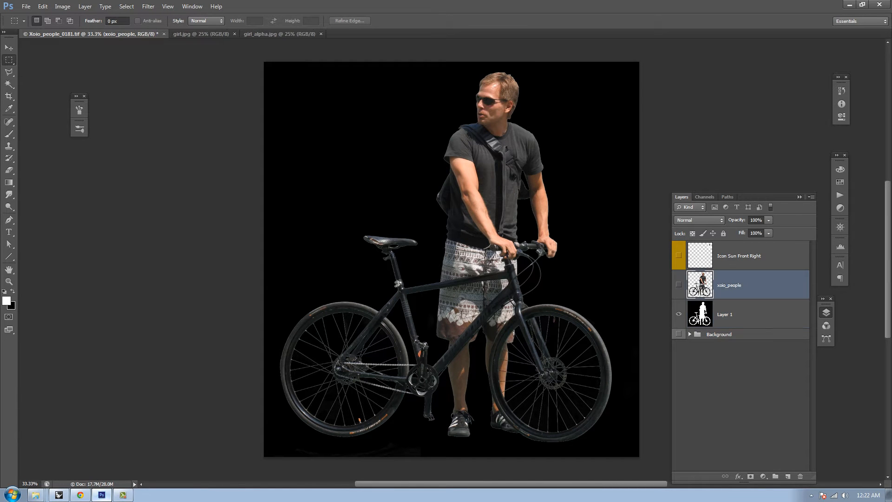
pyautogui.click(678, 284)
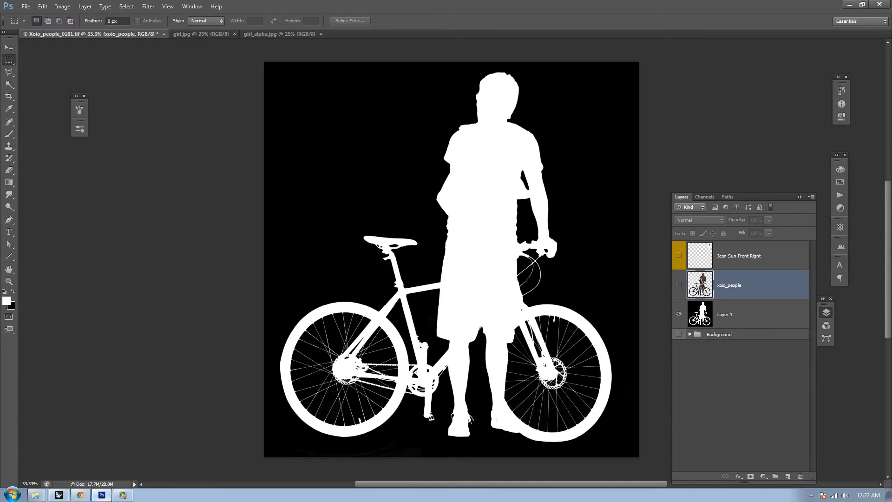
pyautogui.click(739, 314)
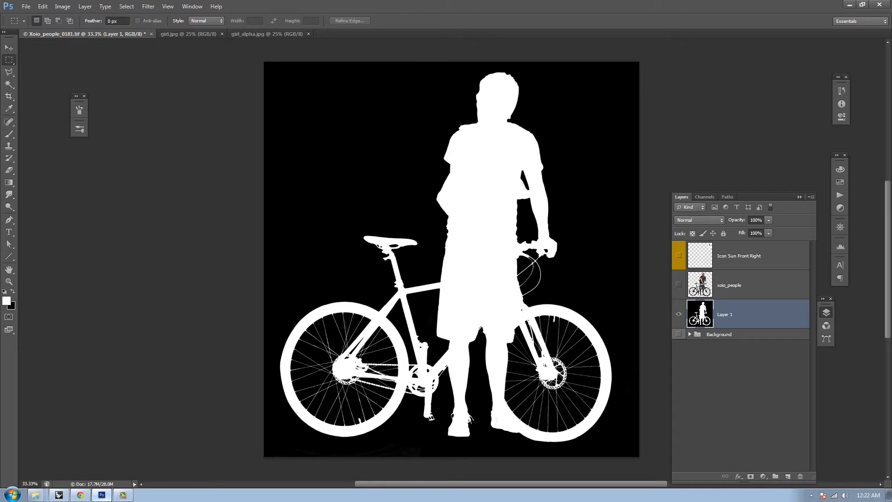
# Try whitening the xoio_people layer by setting its Hue/Saturation lightness to +100.
pyautogui.click(738, 285)
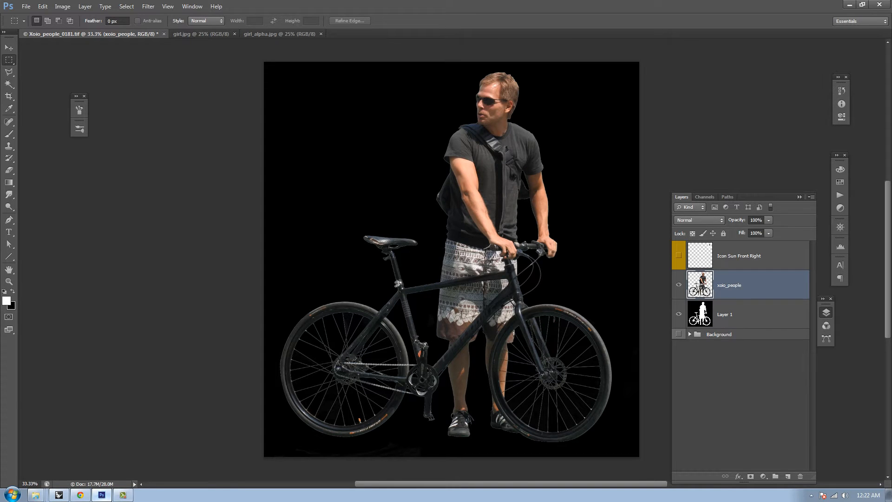
pyautogui.hotkey('ctrl', 'u')
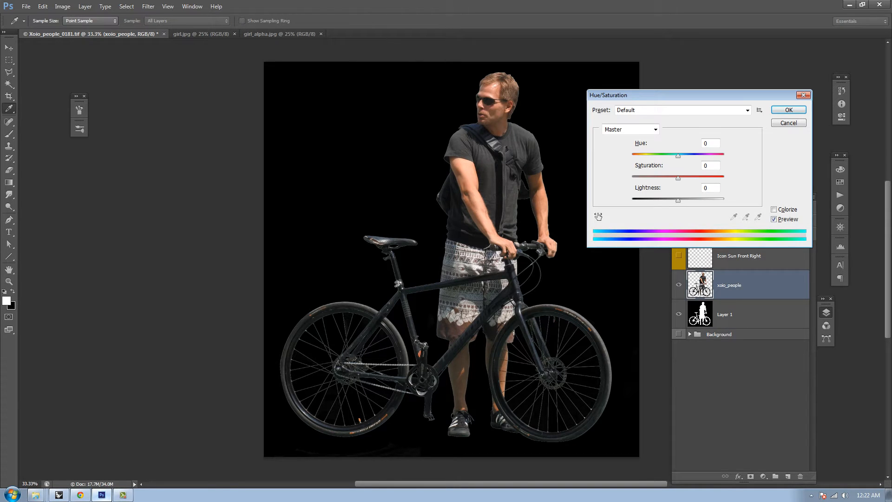
pyautogui.moveTo(678, 200); pyautogui.dragTo(724, 200)
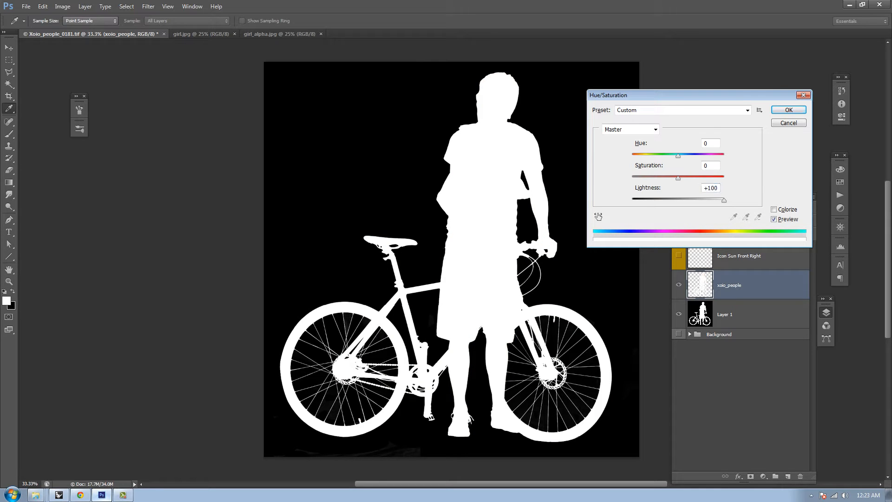
pyautogui.press('Escape')
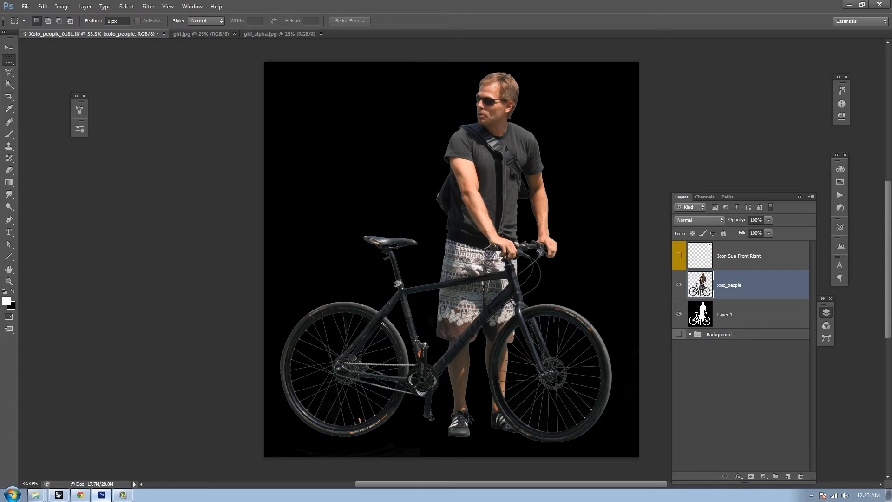
# Hide xoio_people and save a JPEG copy of the black-and-white mask as "bike guy_alpha" in the video folder.
pyautogui.click(678, 284)
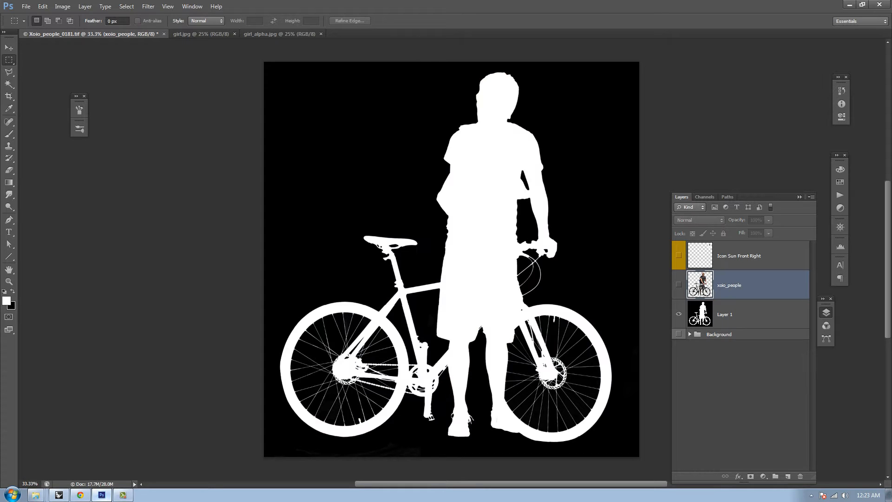
pyautogui.click(738, 315)
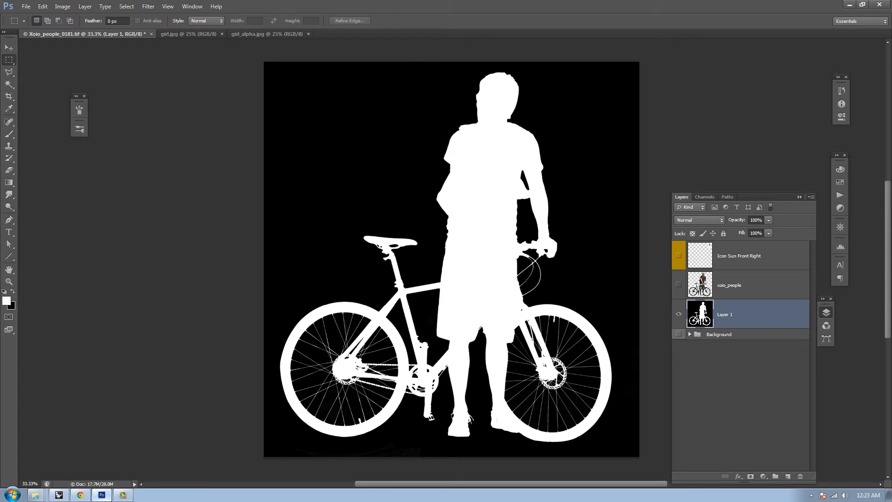
pyautogui.hotkey('ctrl', 'shift', 's')
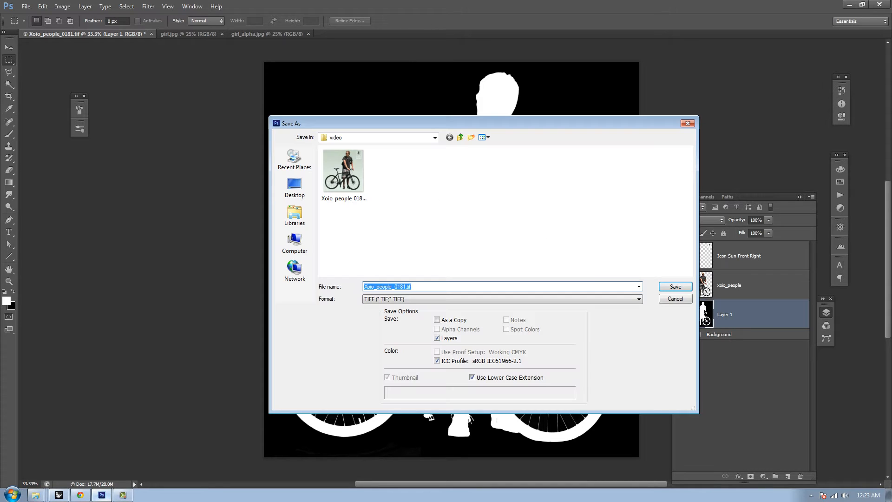
pyautogui.click(502, 299)
pyautogui.click(501, 357)
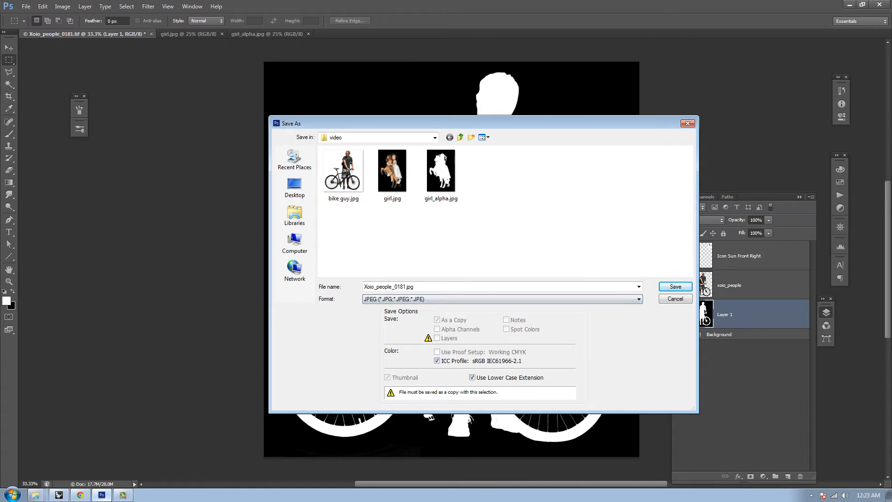
pyautogui.click(343, 175)
pyautogui.click(408, 286)
pyautogui.press('Tab')
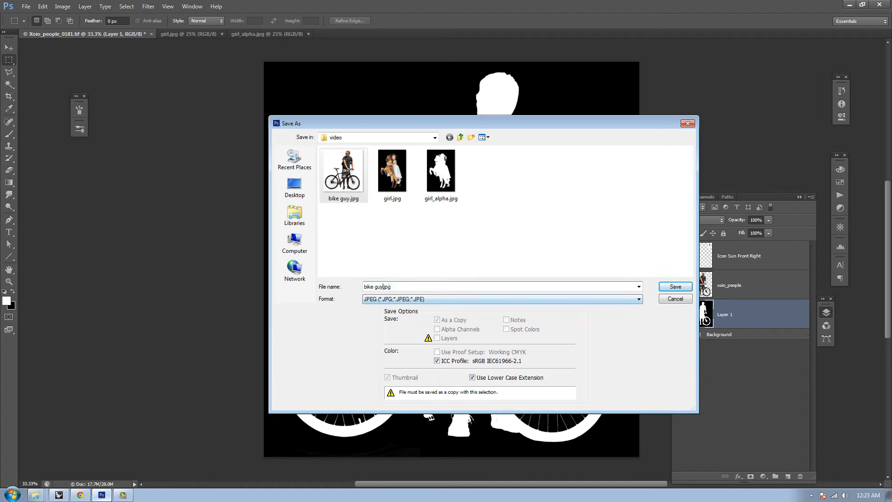
pyautogui.write('_alpha')
pyautogui.press('Return')
pyautogui.press('Return')
# Review the cut-out and alpha image files saved in the video folder without opening any.
pyautogui.hotkey('ctrl', 'o')
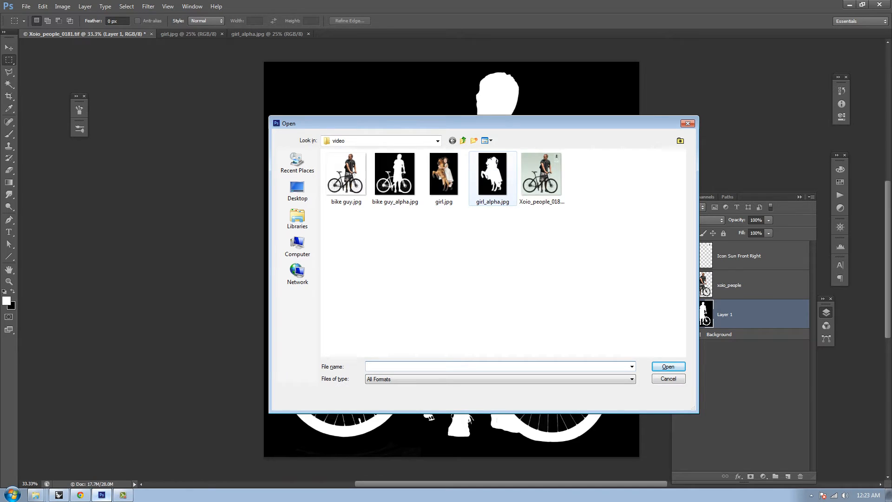
pyautogui.doubleClick(676, 122)
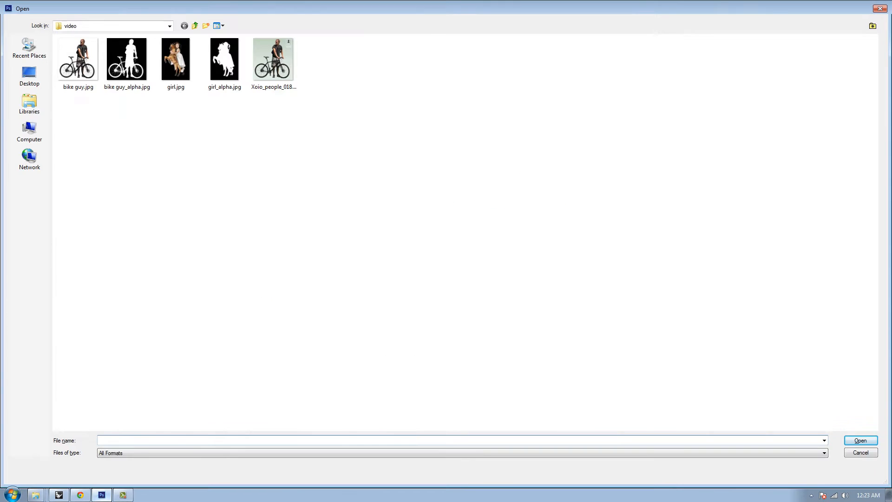
pyautogui.click(880, 7)
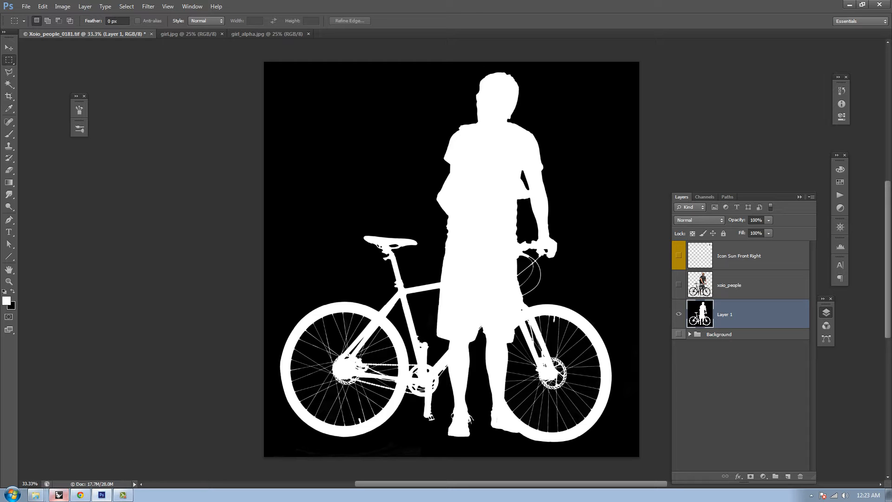
# Switch to Rhino and place bike guy.jpg as a picture frame on the ground line beside the building in the Front view.
pyautogui.click(59, 495)
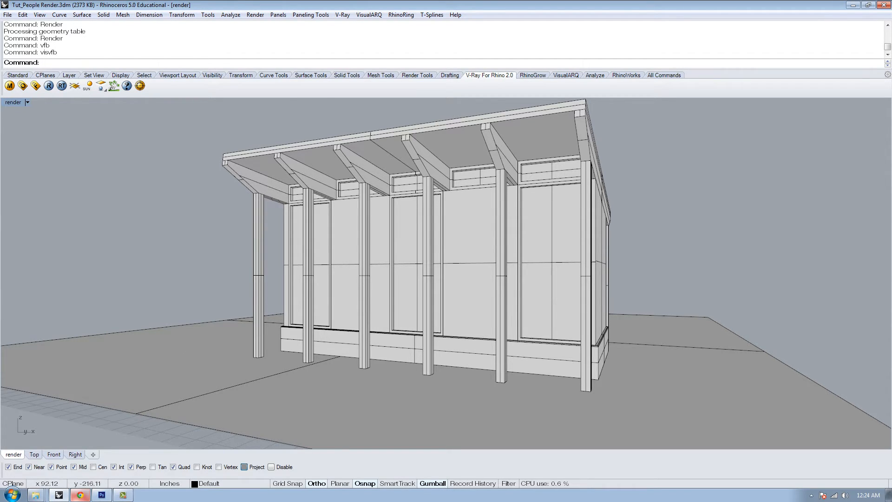
pyautogui.click(54, 454)
pyautogui.scroll(-4, 322, 353)
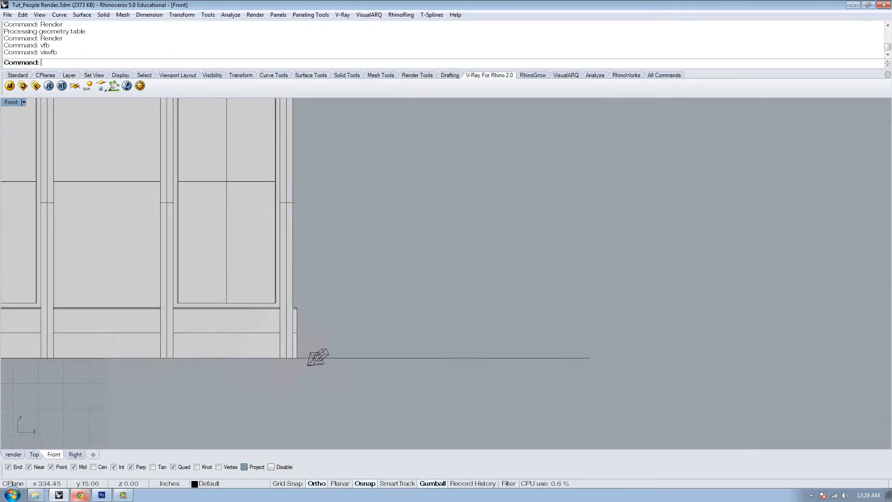
pyautogui.scroll(3, 347, 322)
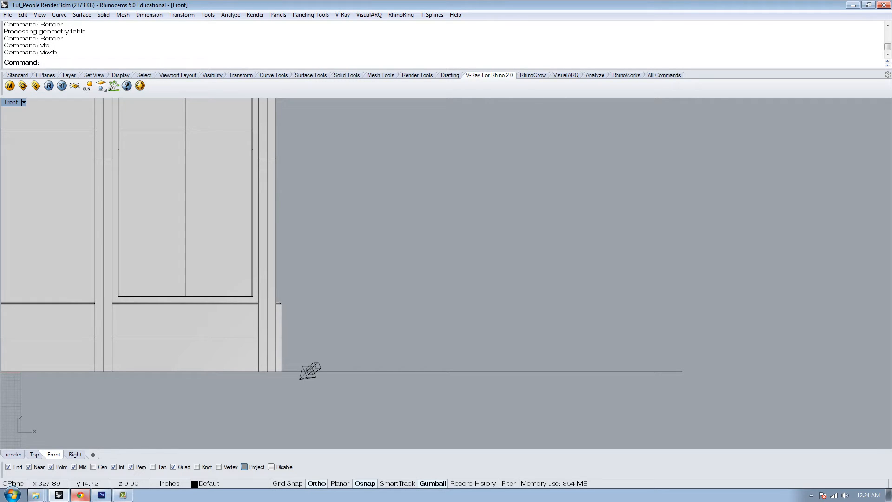
pyautogui.write('PictureFrame')
pyautogui.press('Return')
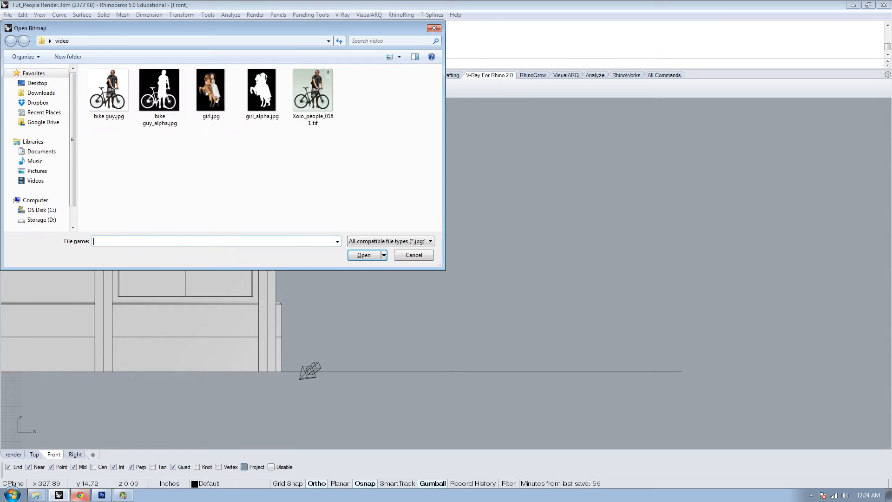
pyautogui.doubleClick(108, 94)
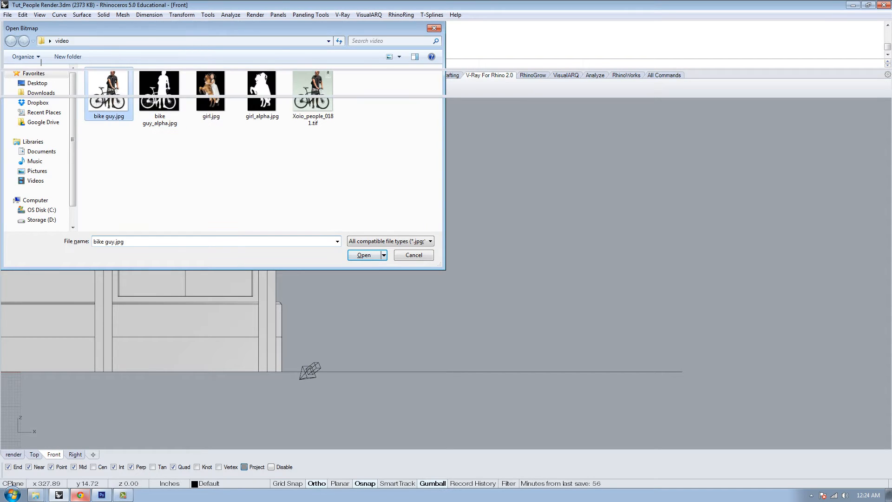
pyautogui.click(379, 372)
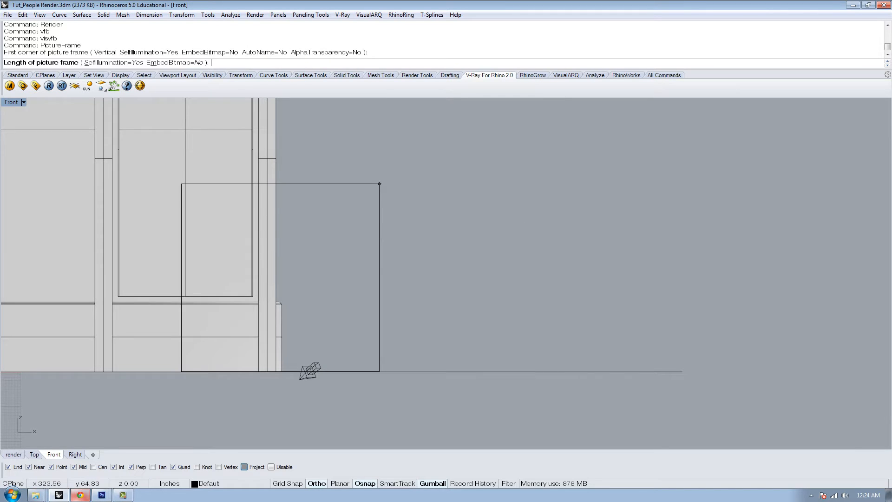
pyautogui.click(568, 372)
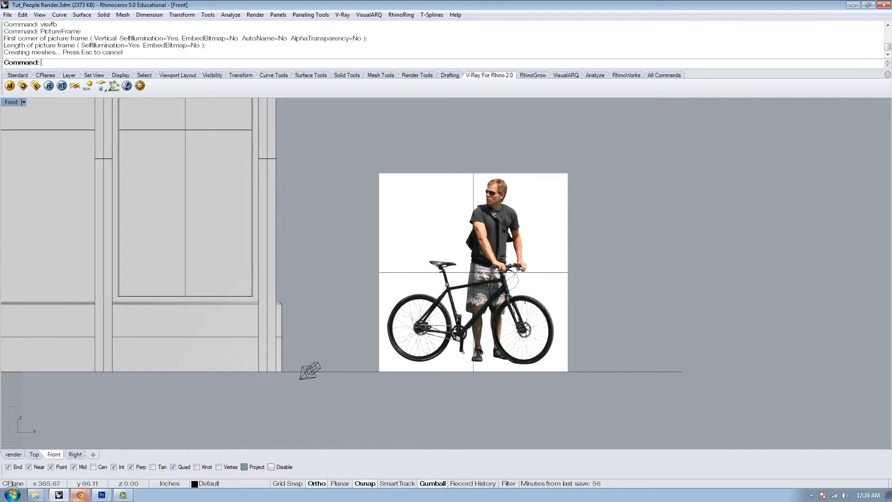
# Move the bike guy picture frame down so the man's feet and the wheels meet the ground line.
pyautogui.click(495, 184)
pyautogui.moveTo(473, 239); pyautogui.dragTo(473, 251)
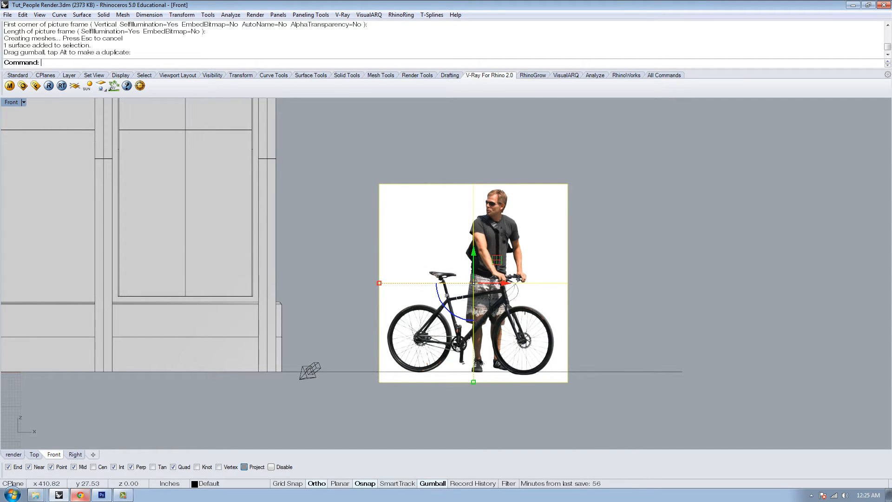
pyautogui.press('Escape')
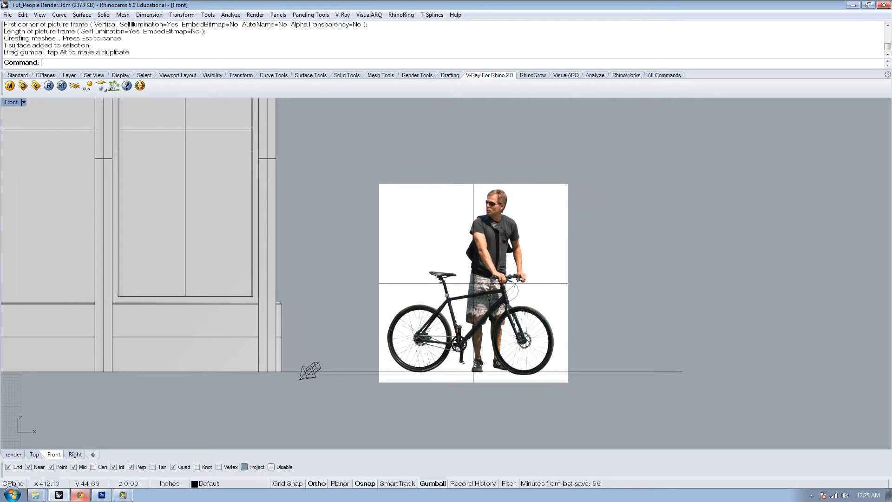
pyautogui.write('l')
pyautogui.press('Return')
pyautogui.click(597, 371)
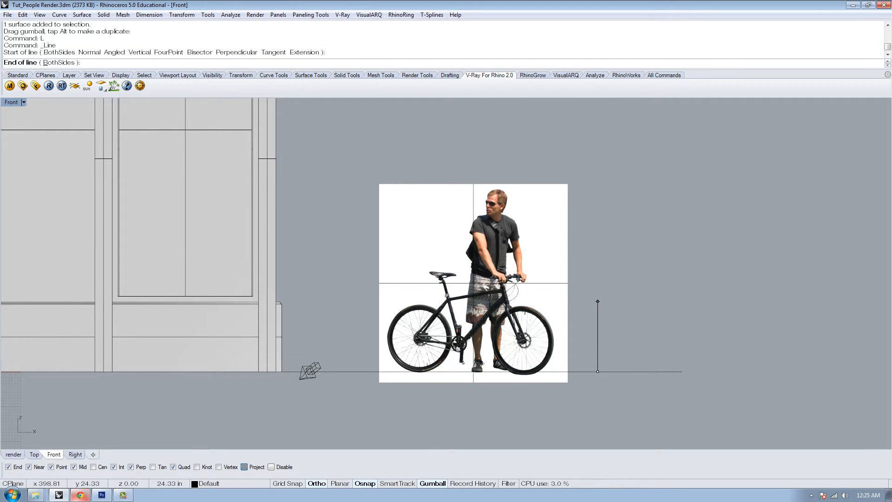
pyautogui.press('Escape')
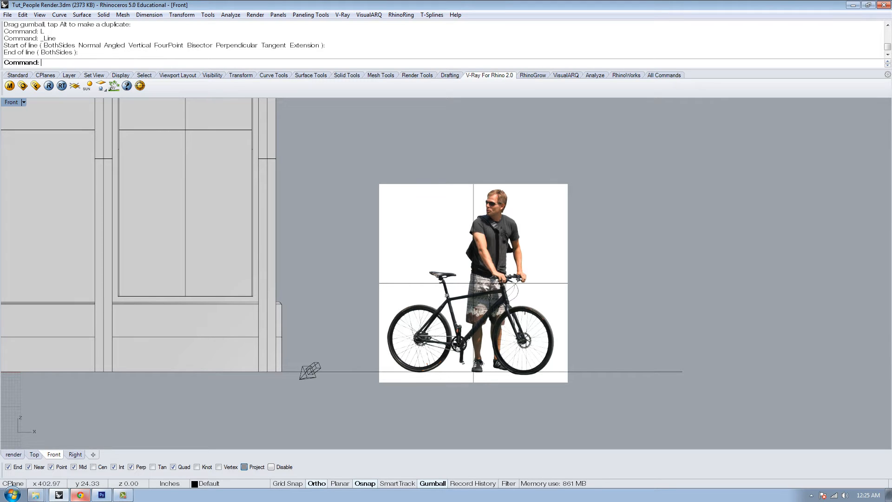
# Draw a vertical 5'8" reference line up from the ground line beside the bike guy picture frame.
pyautogui.press('Return')
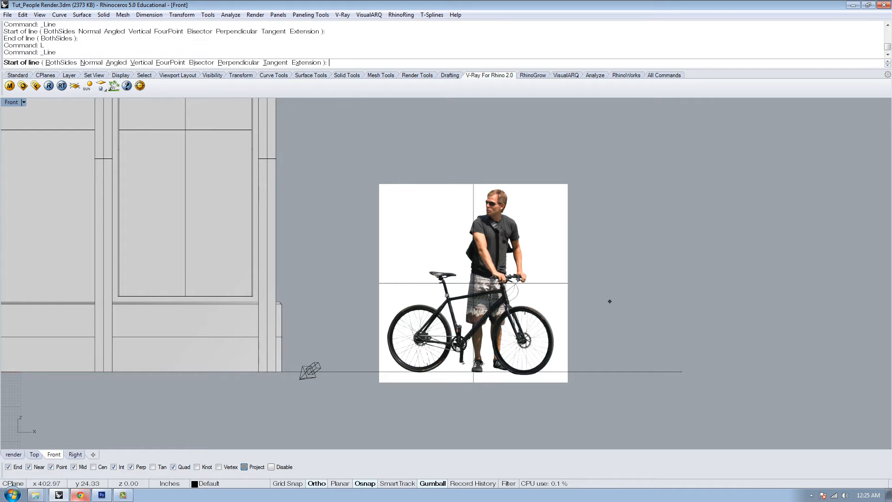
pyautogui.click(605, 372)
pyautogui.write('5')
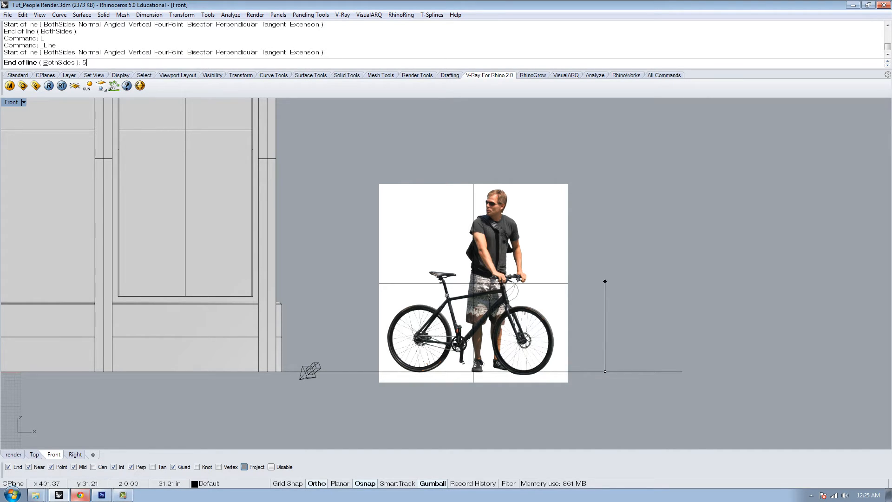
pyautogui.write('\'8"')
pyautogui.press('Return')
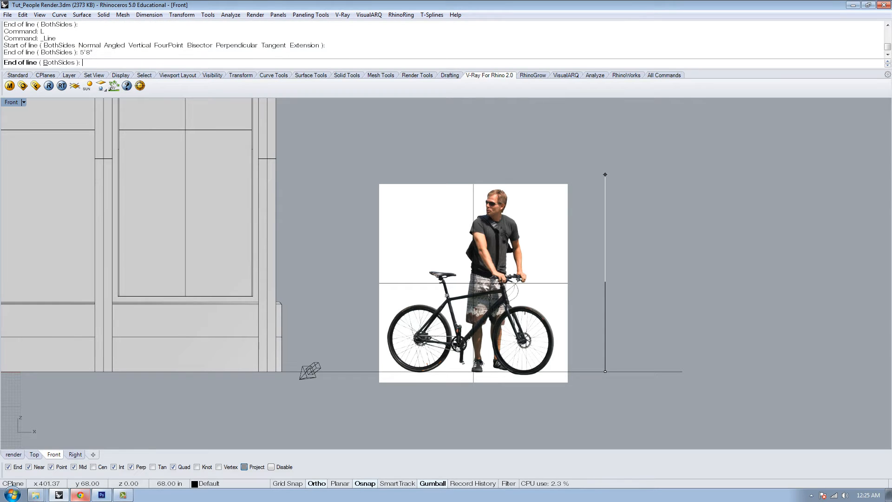
pyautogui.click(605, 209)
# Move the bike guy picture frame horizontally until its nearer edge lines up with the 5'8" reference line.
pyautogui.click(567, 257)
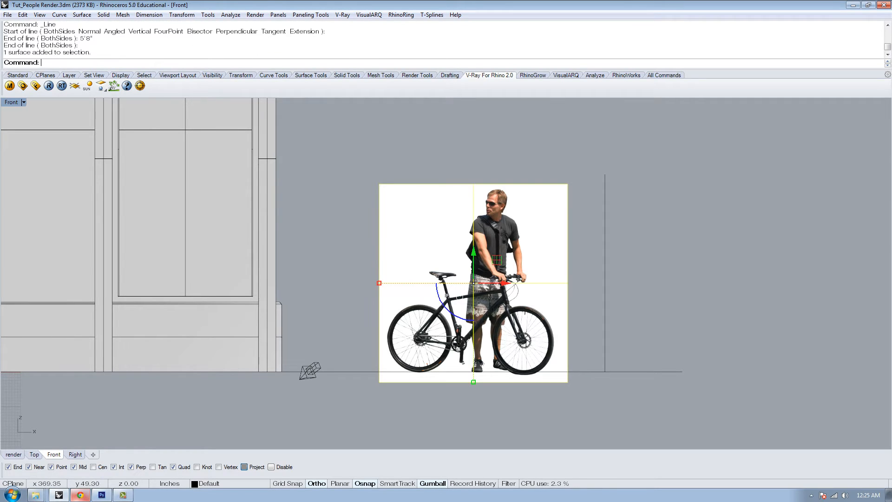
pyautogui.press('Return')
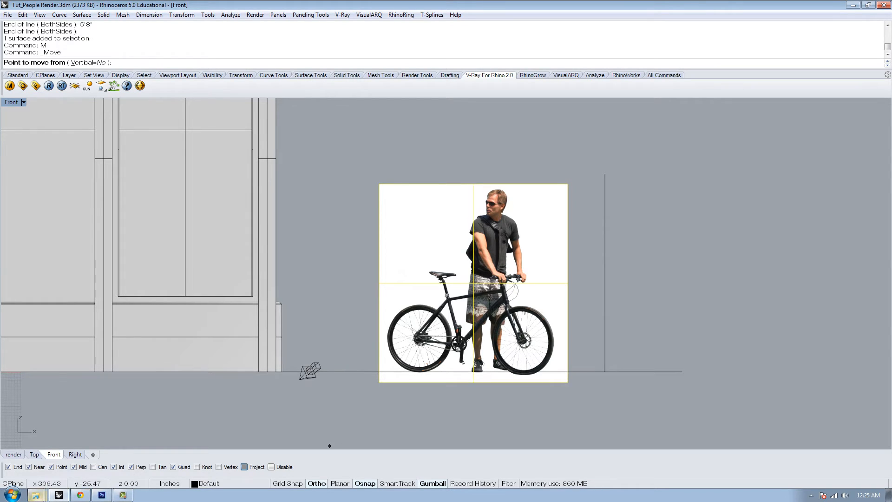
pyautogui.click(567, 358)
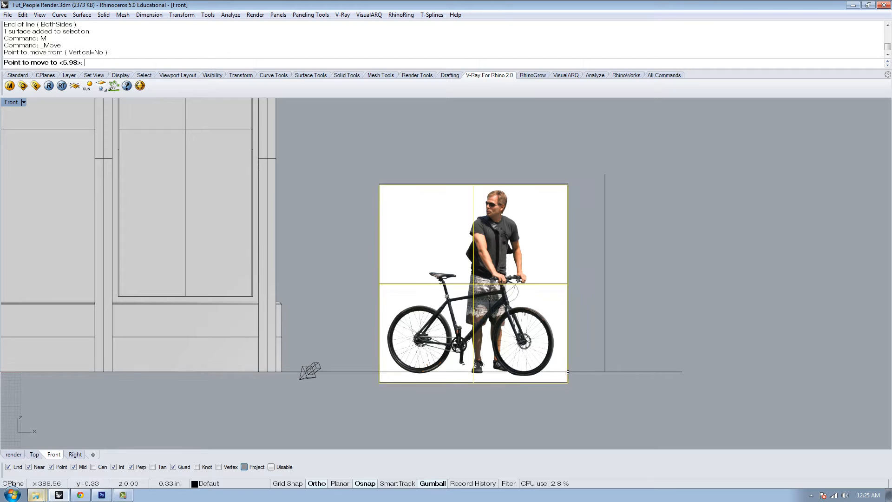
pyautogui.click(605, 358)
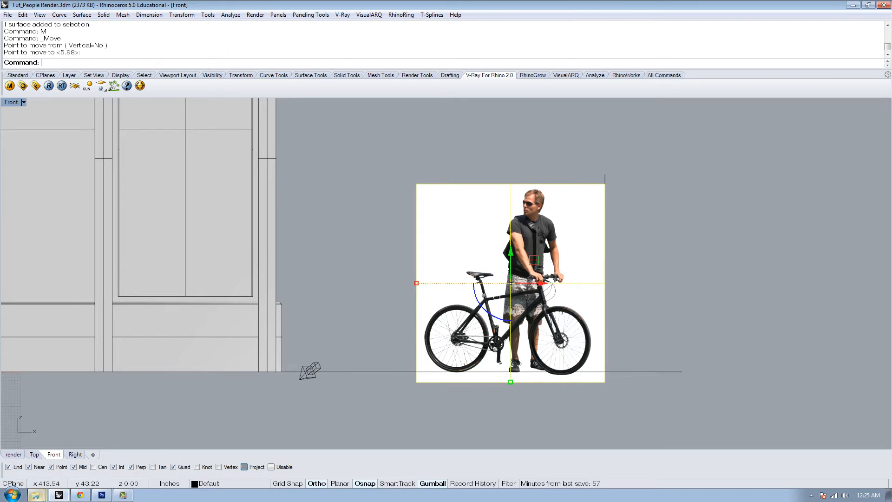
# Scale the picture frame from the reference line's base so the top of the man's head matches the line's upper end.
pyautogui.write('Scale')
pyautogui.press('Return')
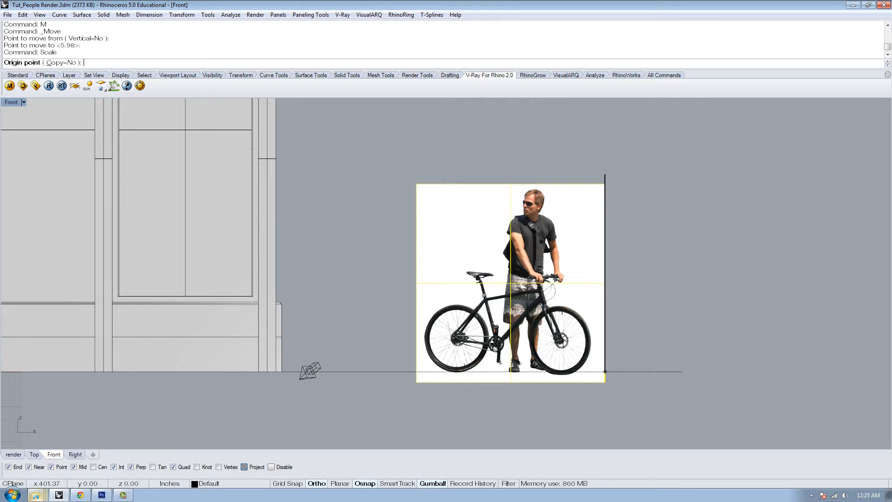
pyautogui.click(605, 371)
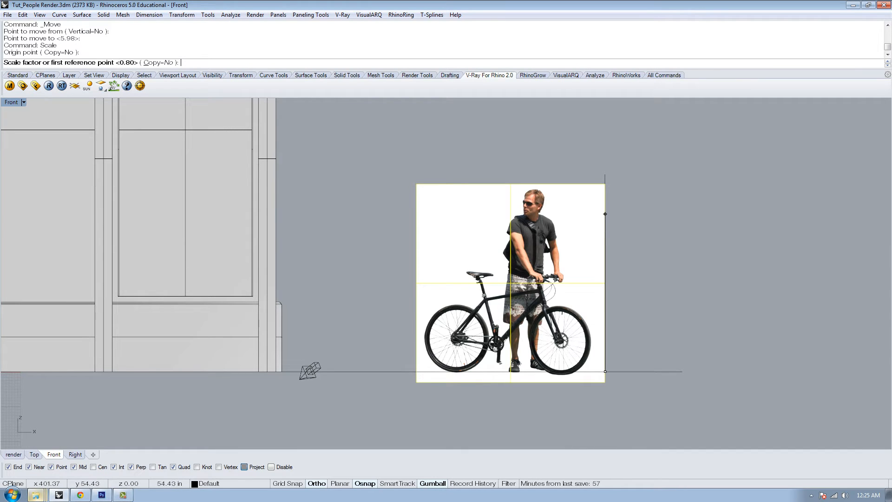
pyautogui.scroll(8, 604, 195)
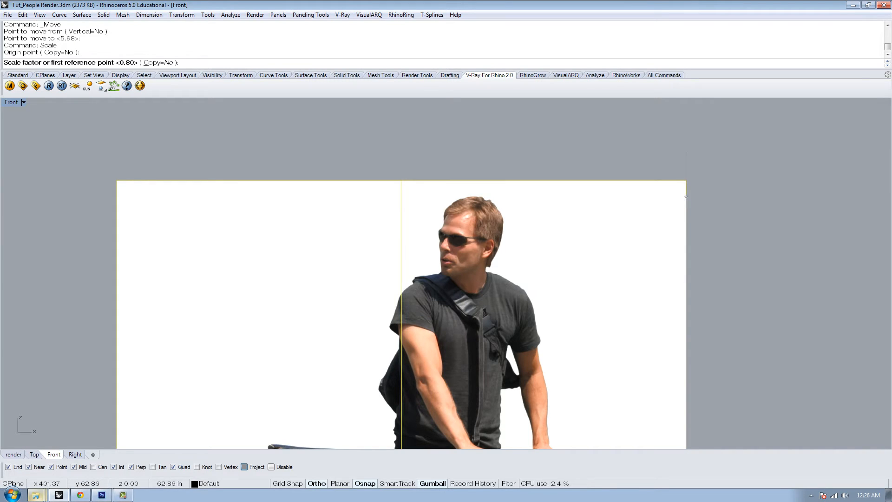
pyautogui.click(685, 197)
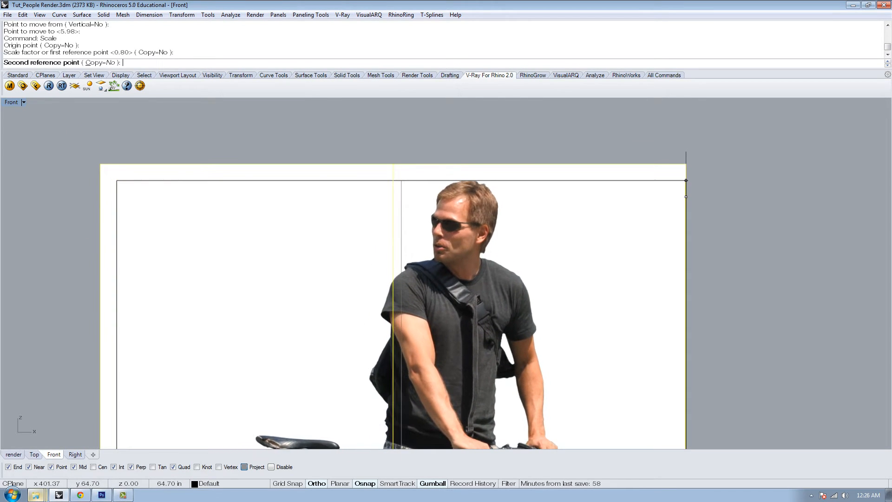
pyautogui.click(685, 170)
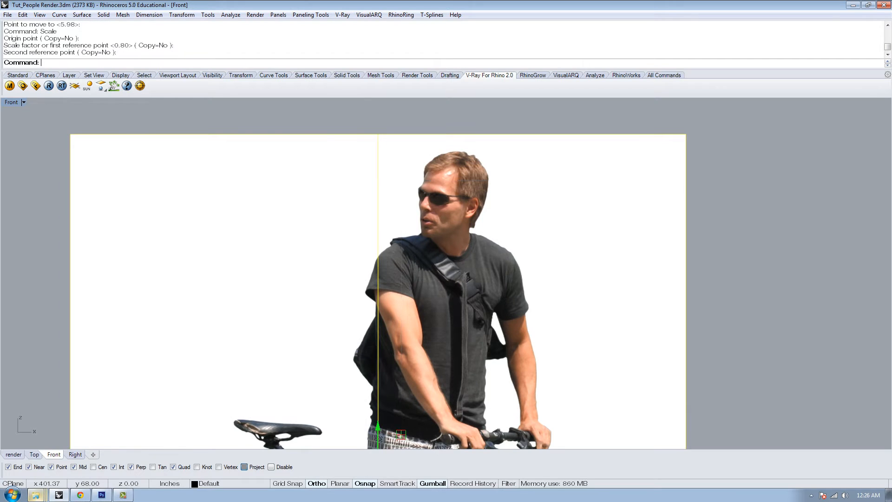
pyautogui.click(734, 158)
pyautogui.scroll(-8, 465, 145)
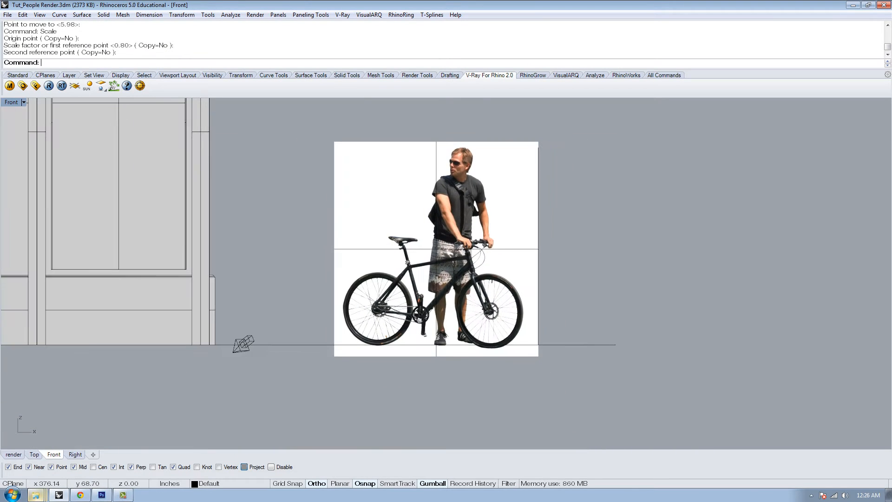
# Pull the 5'8" reference line clear of the picture frame and delete it.
pyautogui.scroll(7, 440, 351)
pyautogui.scroll(-4, 466, 287)
pyautogui.moveTo(464, 274); pyautogui.dragTo(420, 354, button='right')
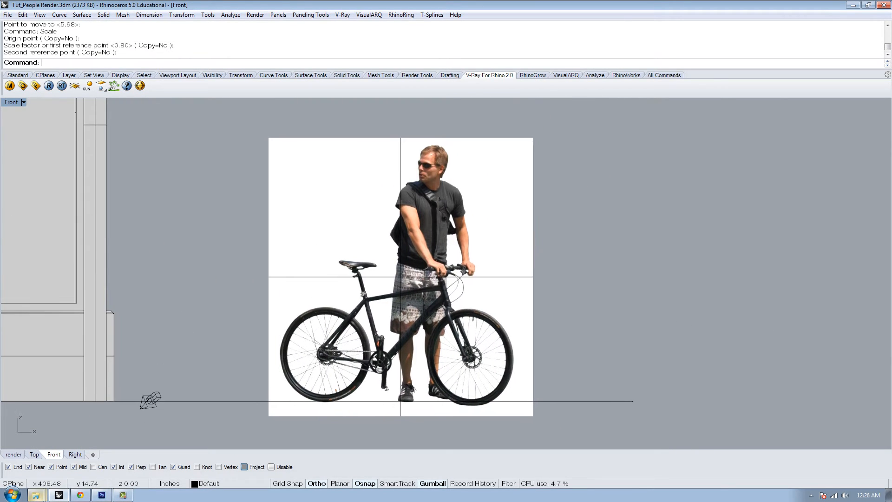
pyautogui.moveTo(519, 126); pyautogui.dragTo(566, 415)
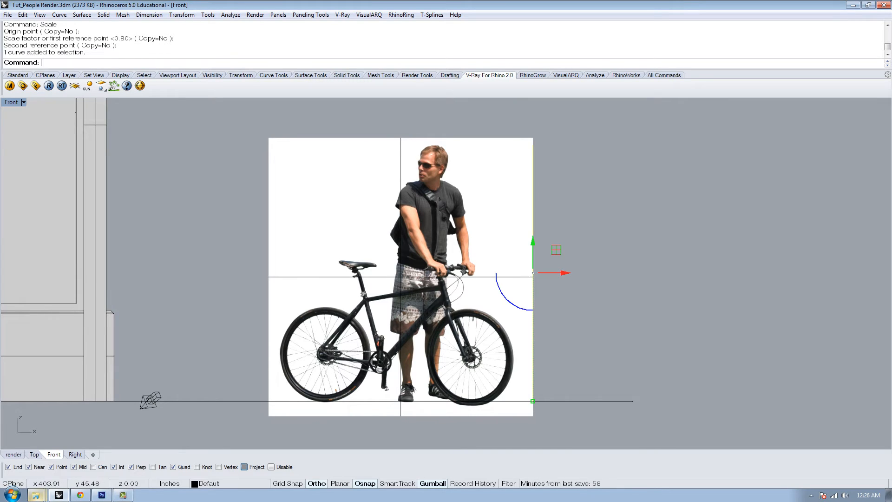
pyautogui.moveTo(563, 272); pyautogui.dragTo(599, 272)
pyautogui.moveTo(565, 213); pyautogui.dragTo(563, 213)
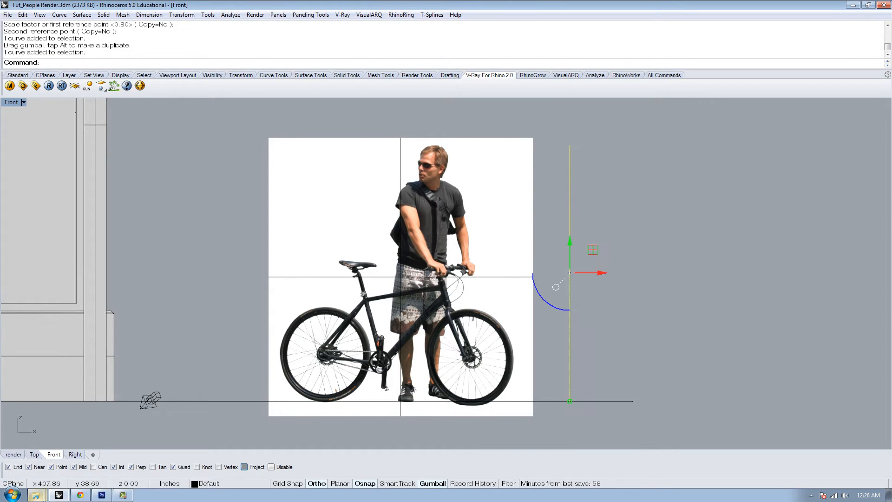
pyautogui.press('Delete')
# Nudge the picture frame up slightly so the rear wheel and the man's shoe rest on the ground line.
pyautogui.moveTo(425, 314); pyautogui.dragTo(458, 281, button='right')
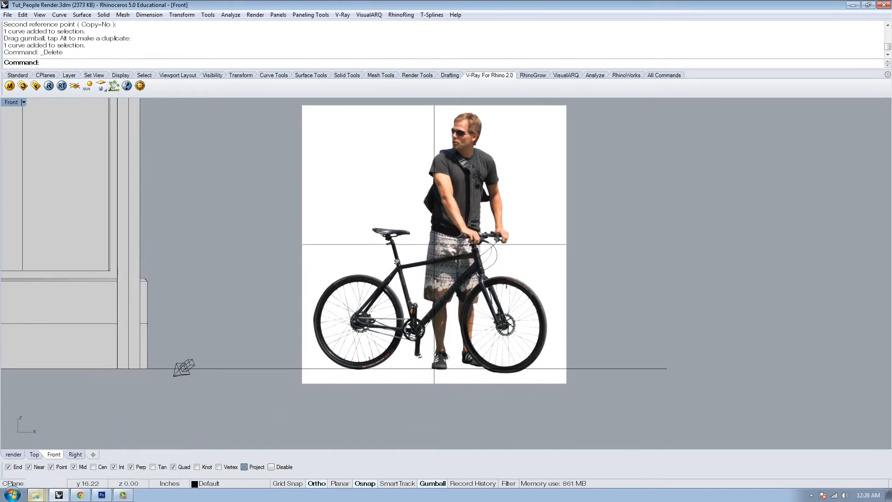
pyautogui.scroll(4, 383, 387)
pyautogui.click(553, 382)
pyautogui.scroll(4, 553, 384)
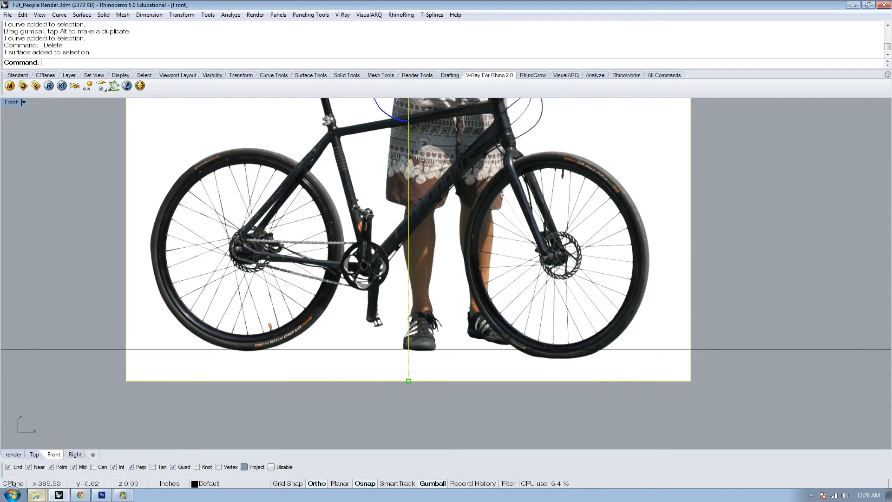
pyautogui.scroll(4, 218, 363)
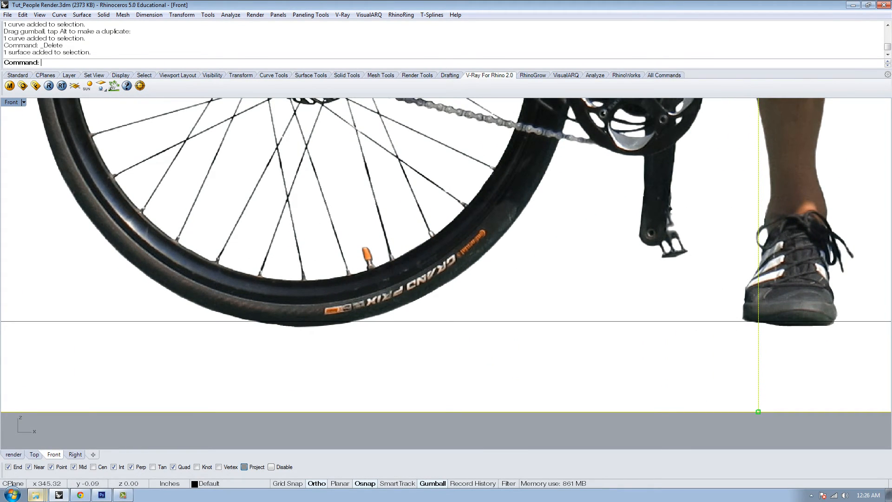
pyautogui.scroll(-7, 310, 324)
pyautogui.moveTo(311, 324); pyautogui.dragTo(312, 430, button='right')
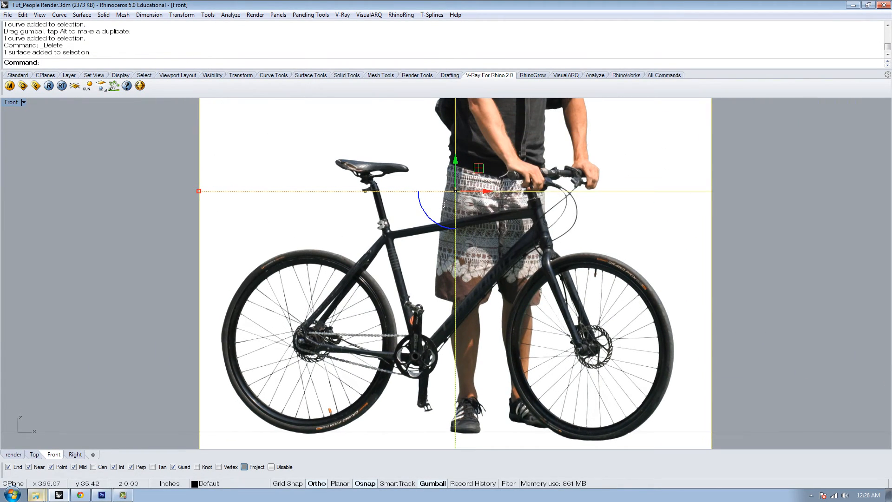
pyautogui.moveTo(455, 163); pyautogui.dragTo(456, 160)
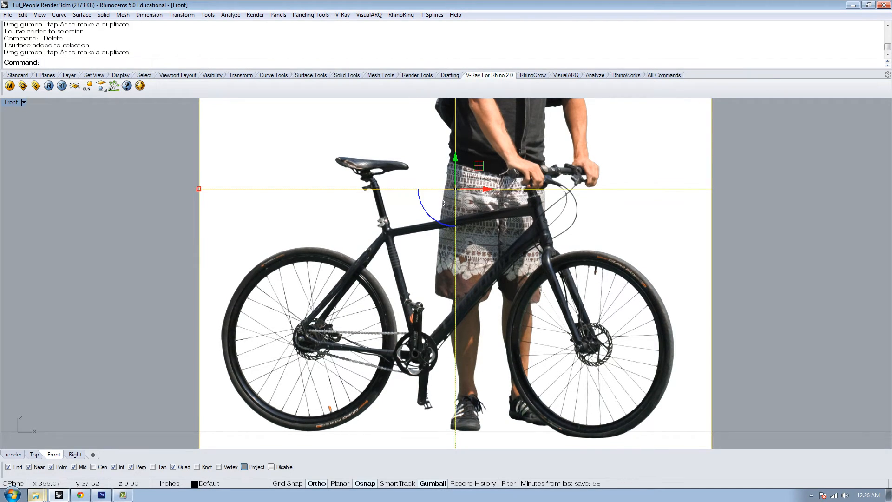
# Rotate the picture frame about the rear wheel's ground contact so the underside of the front wheel also sits on the ground line.
pyautogui.write('Rotate')
pyautogui.press('Return')
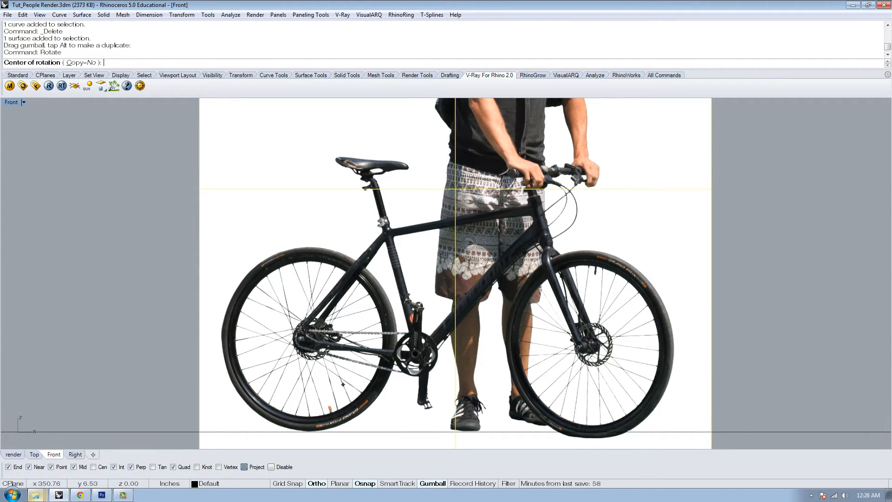
pyautogui.moveTo(342, 380); pyautogui.dragTo(333, 296, button='right')
pyautogui.scroll(10, 297, 346)
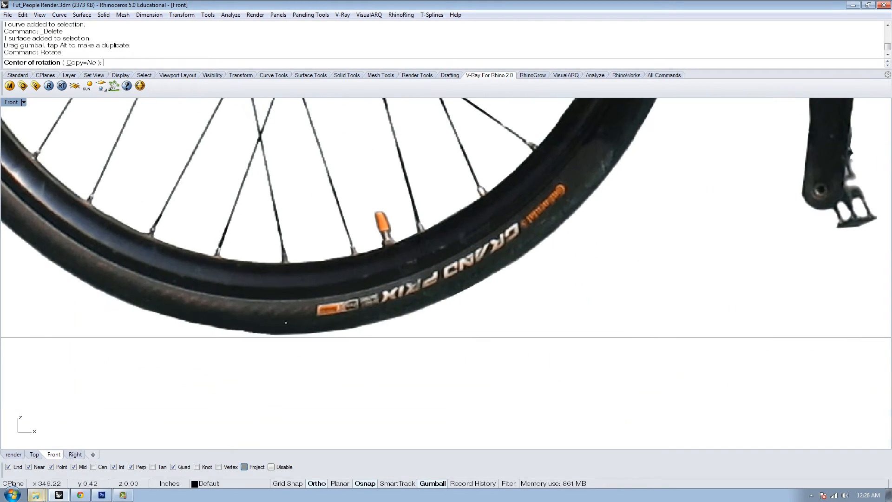
pyautogui.click(279, 336)
pyautogui.scroll(-6, 251, 353)
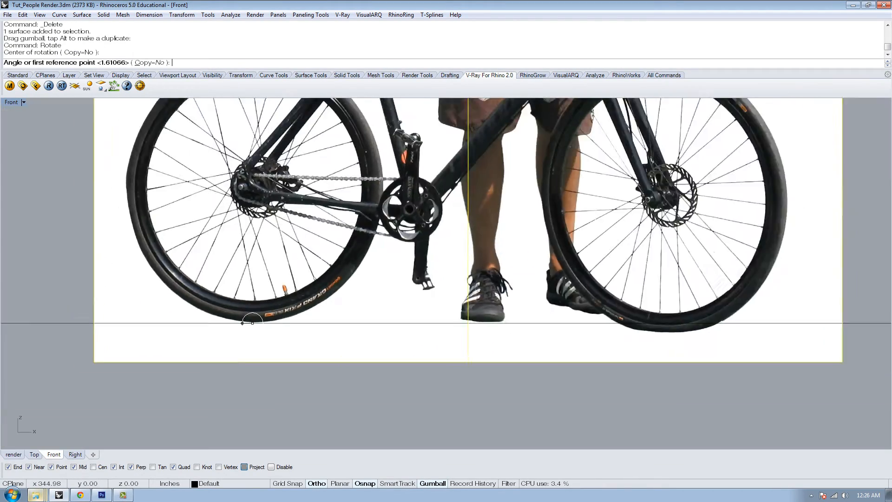
pyautogui.scroll(6, 534, 323)
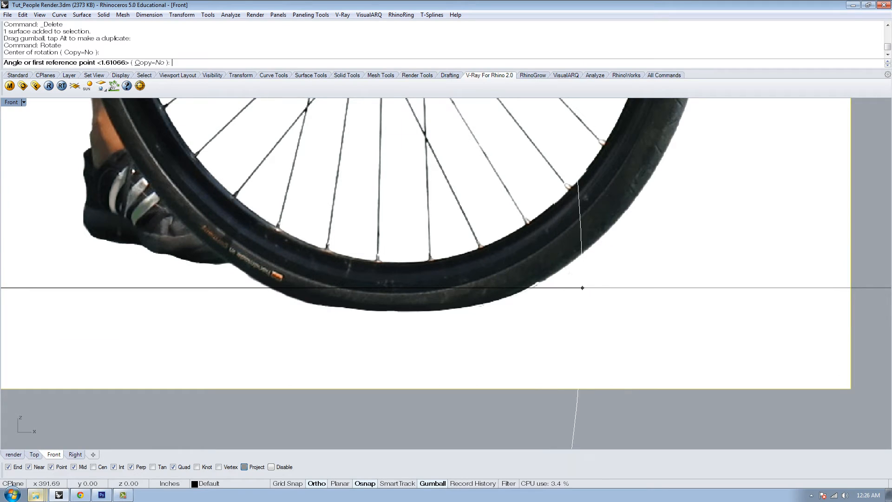
pyautogui.press('F8')
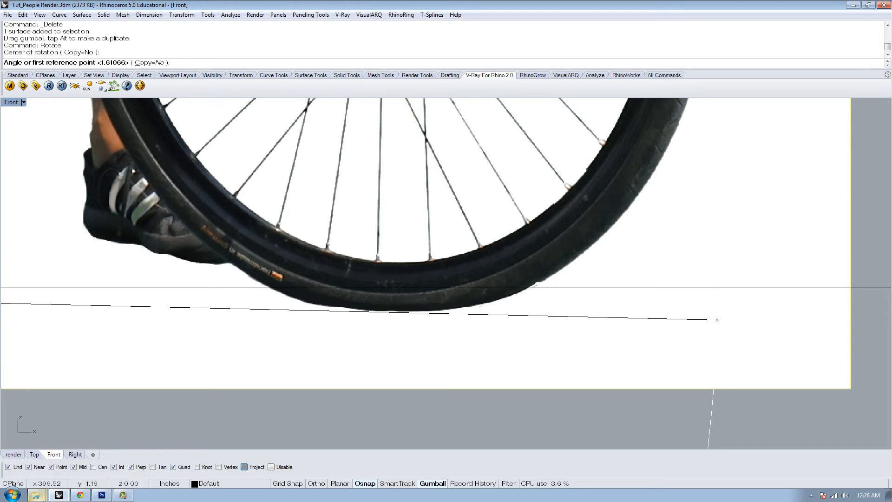
pyautogui.click(717, 320)
pyautogui.press('F8')
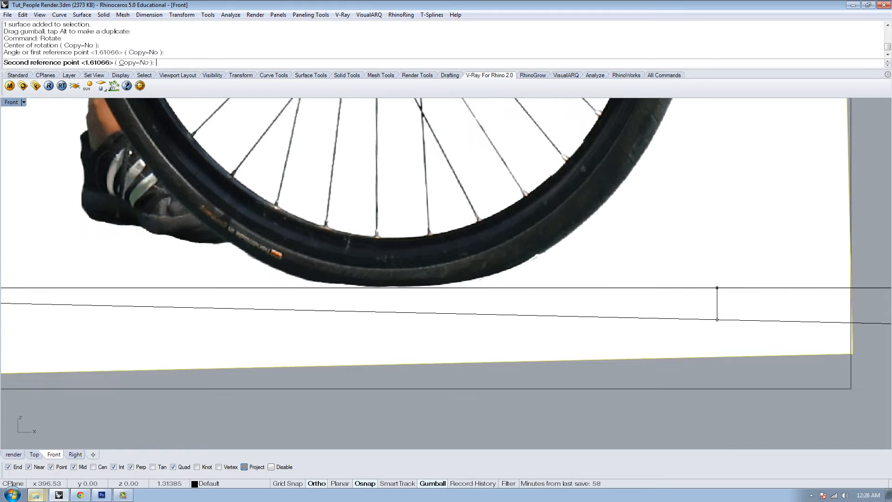
pyautogui.scroll(-5, 717, 304)
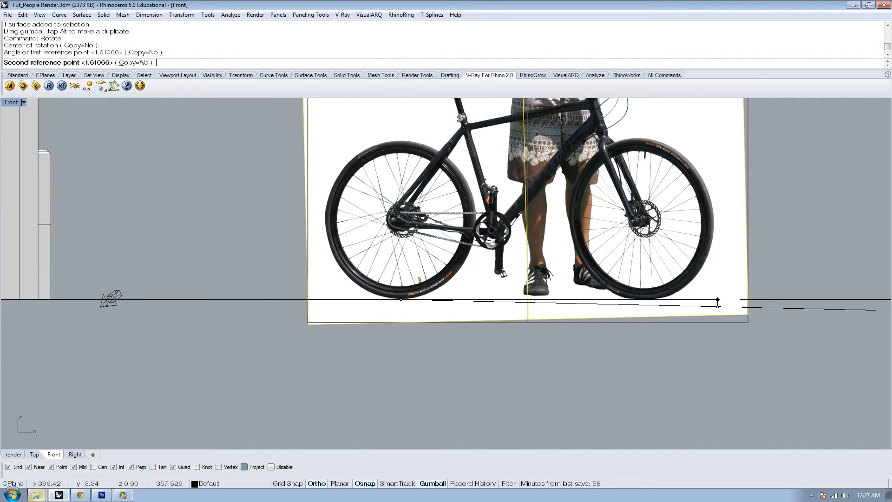
pyautogui.click(717, 300)
pyautogui.click(757, 235)
pyautogui.scroll(-4, 751, 226)
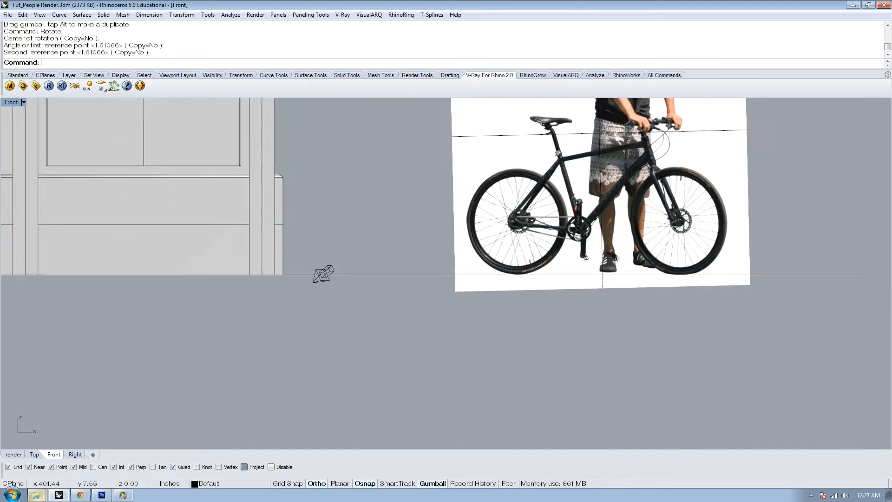
# Select the rotated bike guy picture frame and switch to the render perspective view.
pyautogui.moveTo(640, 195); pyautogui.dragTo(577, 277, button='right')
pyautogui.scroll(-3, 571, 258)
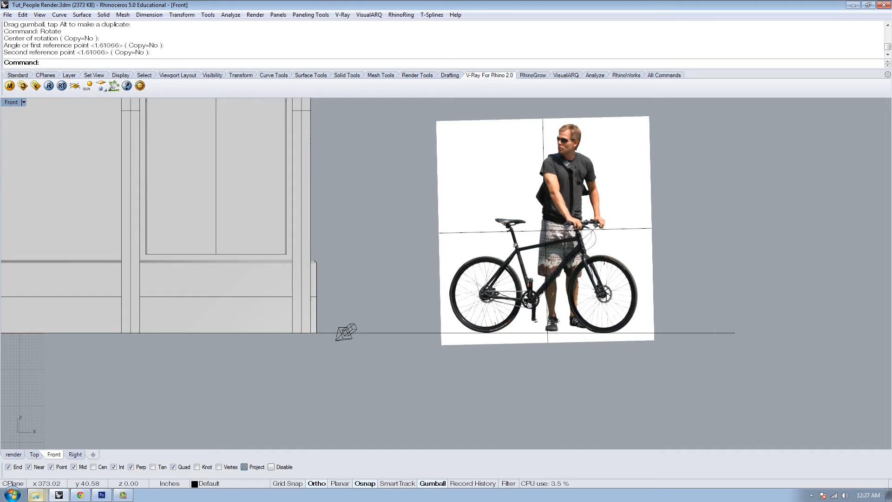
pyautogui.scroll(-4, 620, 237)
pyautogui.moveTo(571, 224); pyautogui.dragTo(684, 274, button='right')
pyautogui.scroll(-2, 687, 235)
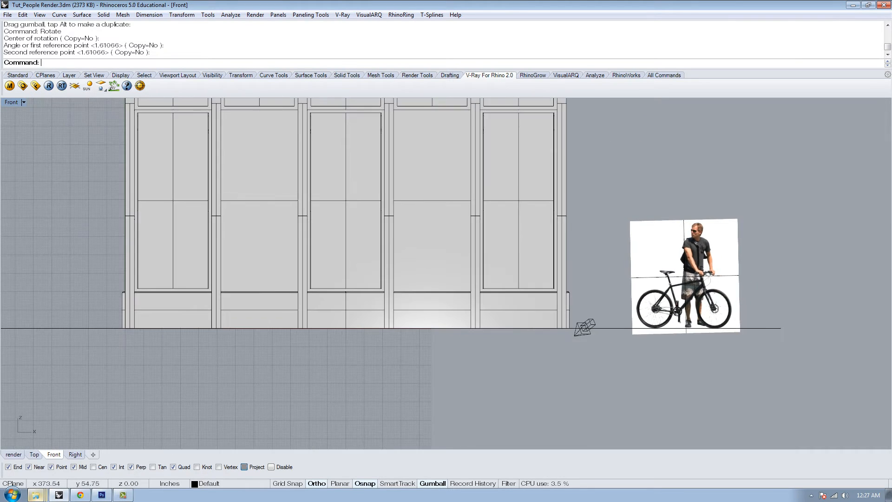
pyautogui.moveTo(687, 235); pyautogui.dragTo(652, 291, button='right')
pyautogui.click(656, 299)
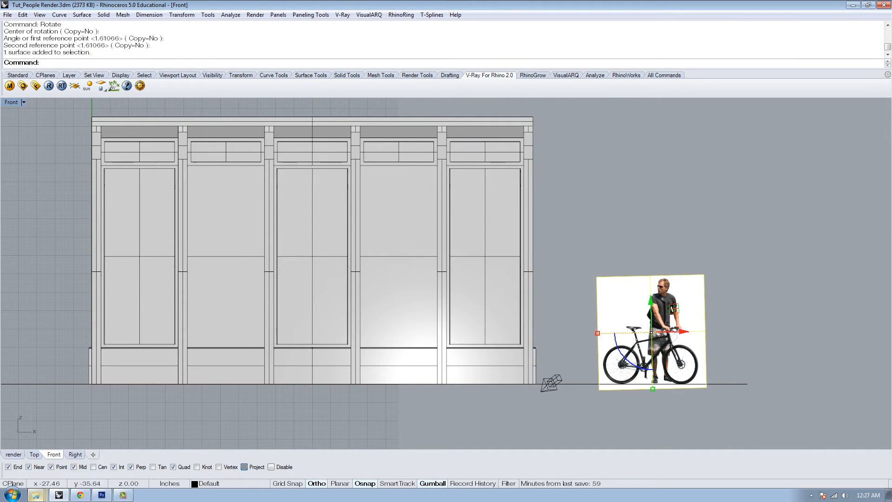
pyautogui.click(13, 454)
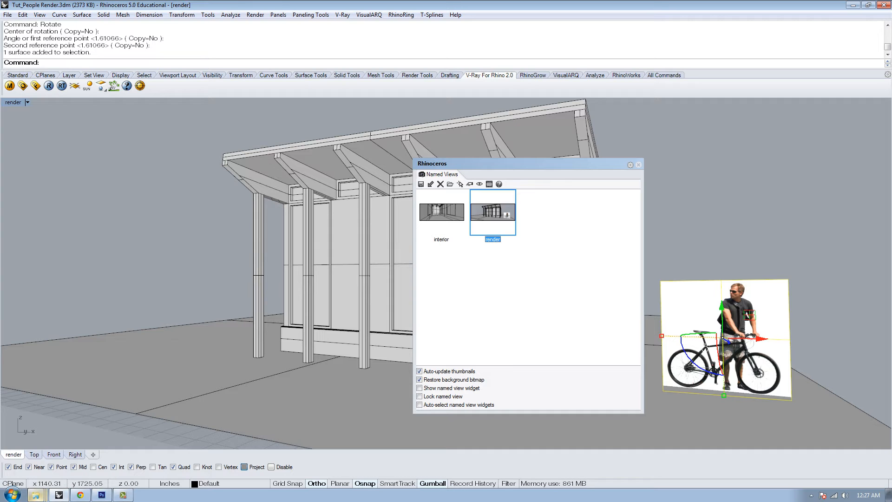
# Move the bike guy picture frame in front of the building and raise it about 2.8 in so the wheels clear the ground plane.
pyautogui.moveTo(525, 164); pyautogui.dragTo(891, 181)
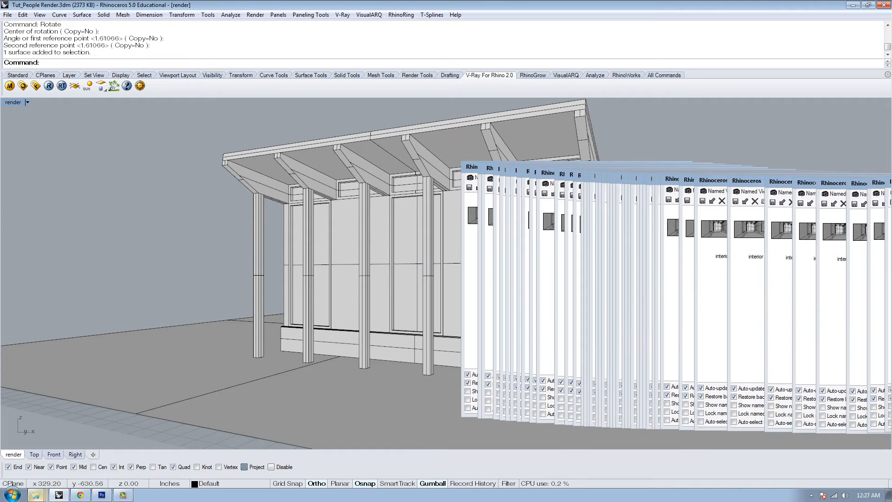
pyautogui.moveTo(754, 339); pyautogui.dragTo(508, 361)
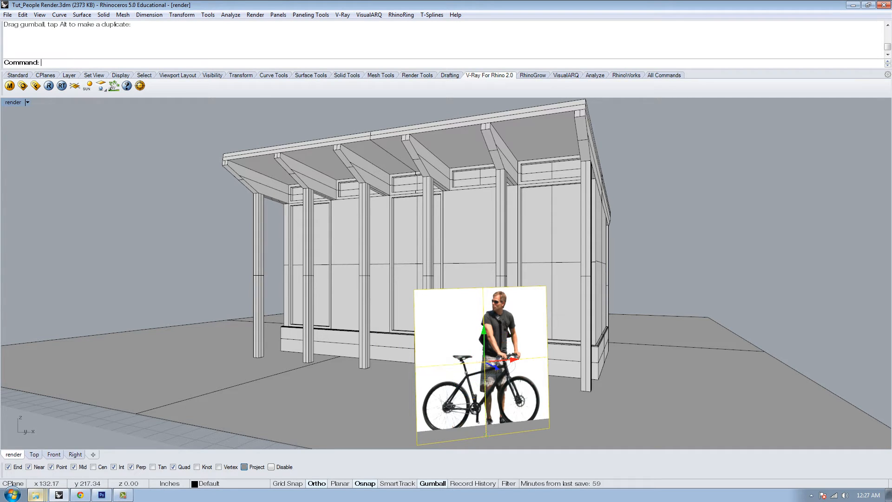
pyautogui.moveTo(483, 330); pyautogui.dragTo(483, 324)
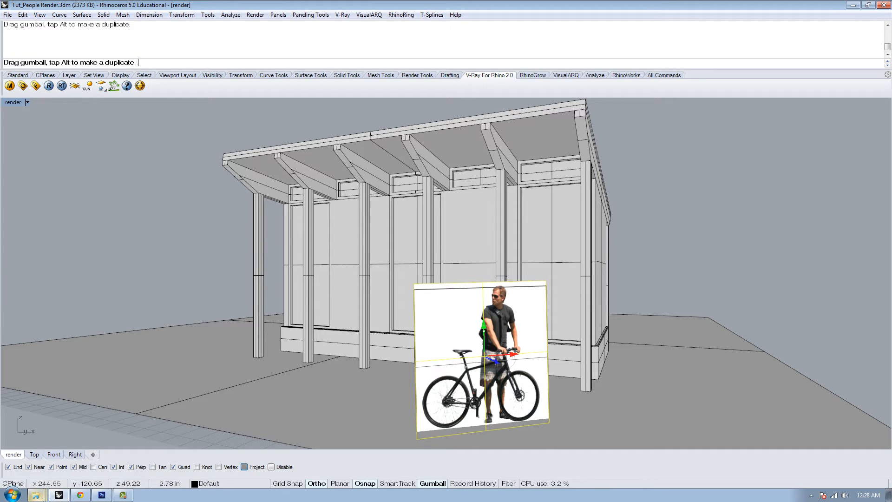
pyautogui.moveTo(484, 330); pyautogui.dragTo(484, 331)
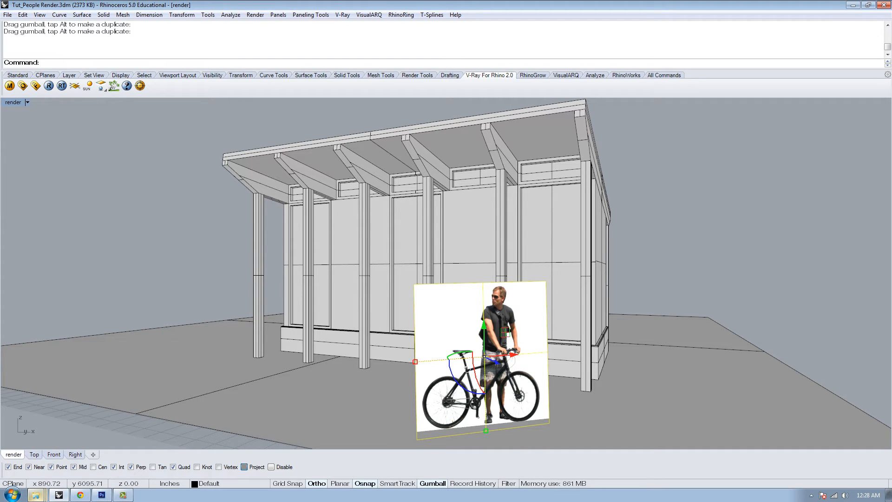
pyautogui.press('Escape')
pyautogui.click(480, 327)
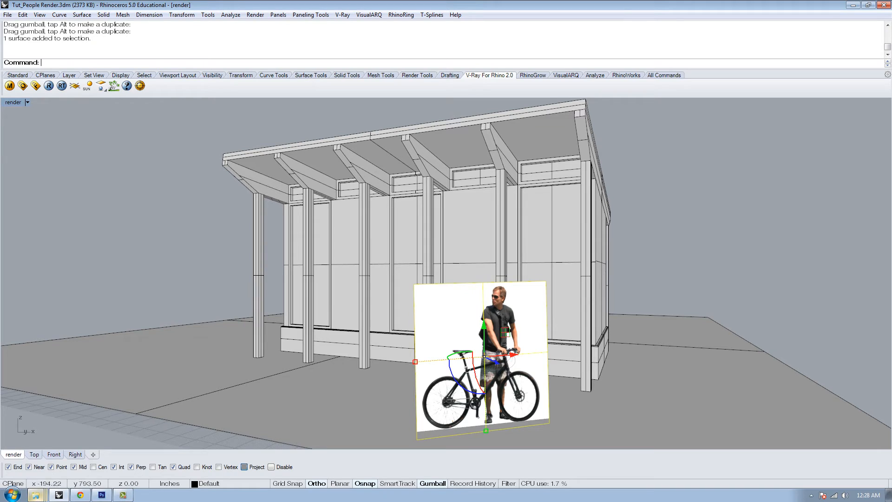
pyautogui.press('Escape')
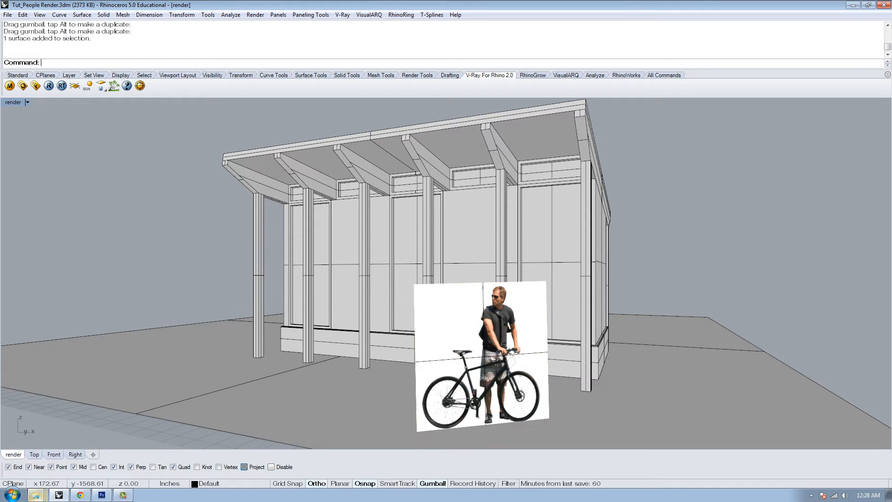
pyautogui.click(481, 344)
pyautogui.press('Escape')
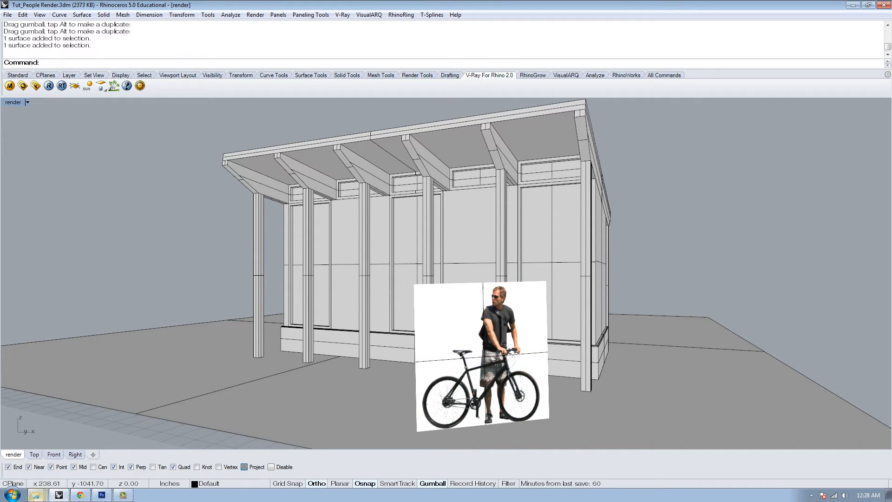
# Create a new Standard material in the V-Ray material editor and name it Bike_Guy.
pyautogui.write('mat')
pyautogui.press('Return')
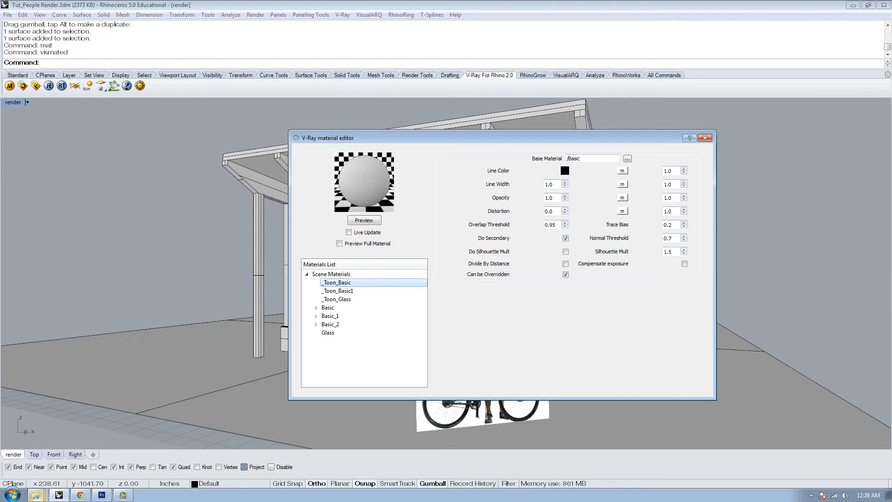
pyautogui.click(331, 274)
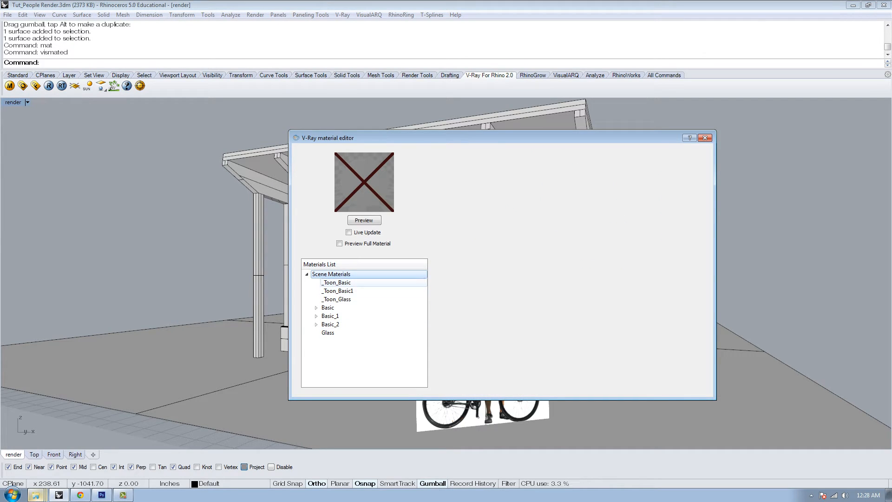
pyautogui.rightClick(372, 276)
pyautogui.moveTo(405, 281)
pyautogui.click(488, 314)
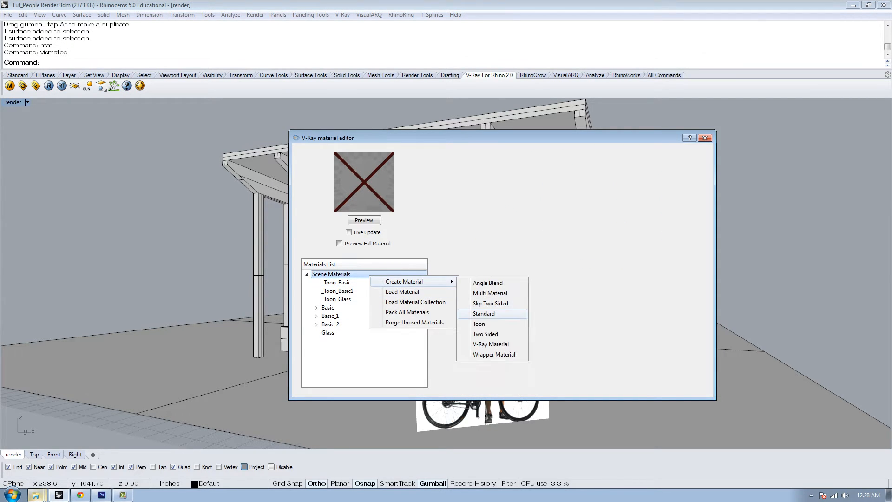
pyautogui.doubleClick(340, 333)
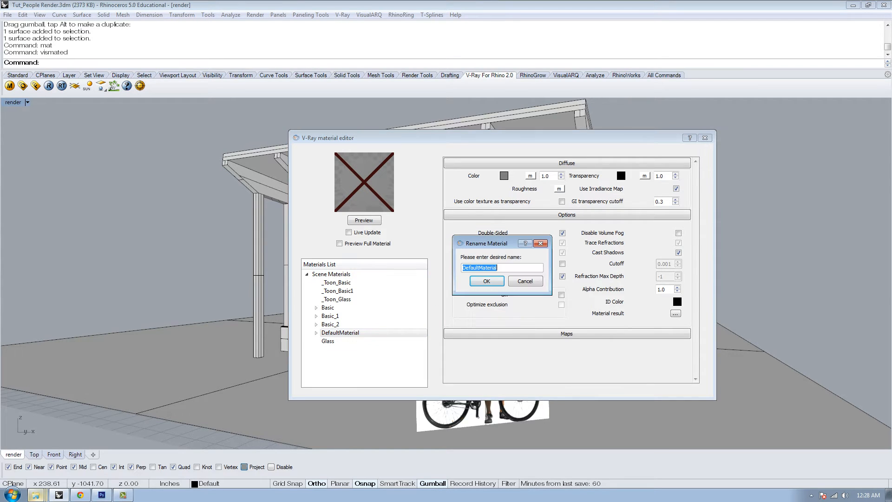
pyautogui.write('Bike')
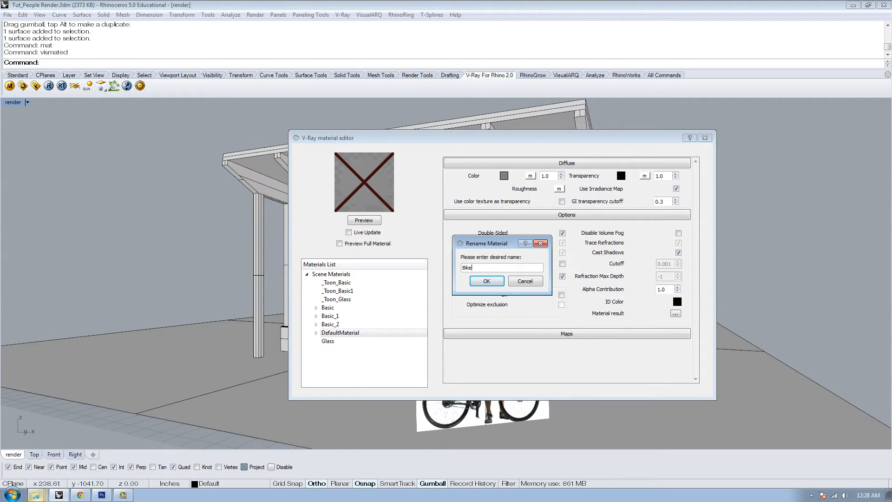
pyautogui.write('_Guy')
pyautogui.press('Return')
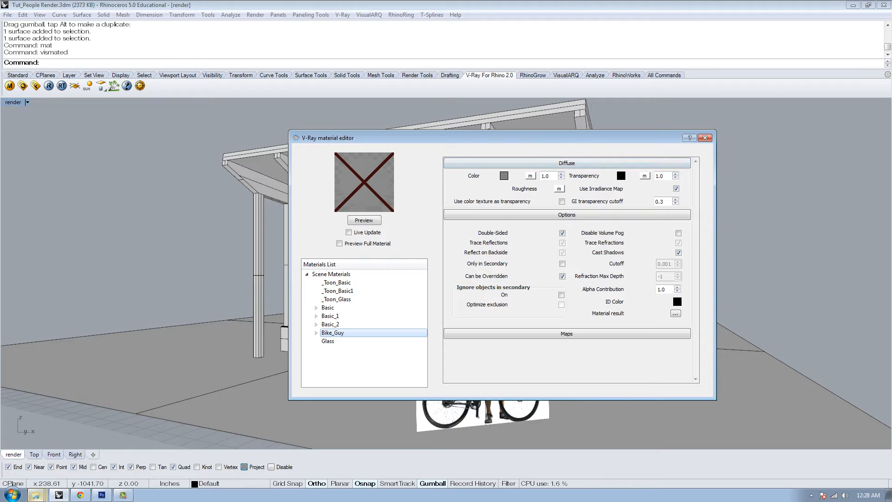
# Assign bike guy.jpg as a TexBitmap texture to the Bike_Guy material's diffuse color.
pyautogui.click(530, 175)
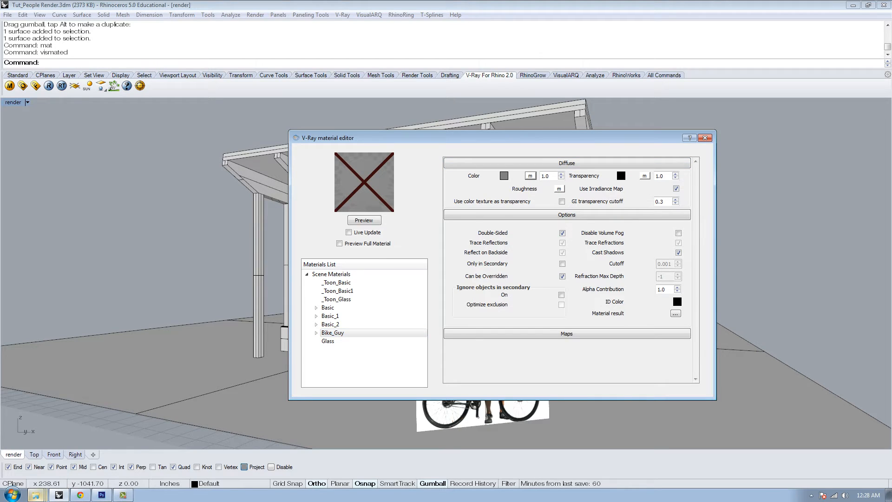
pyautogui.click(521, 249)
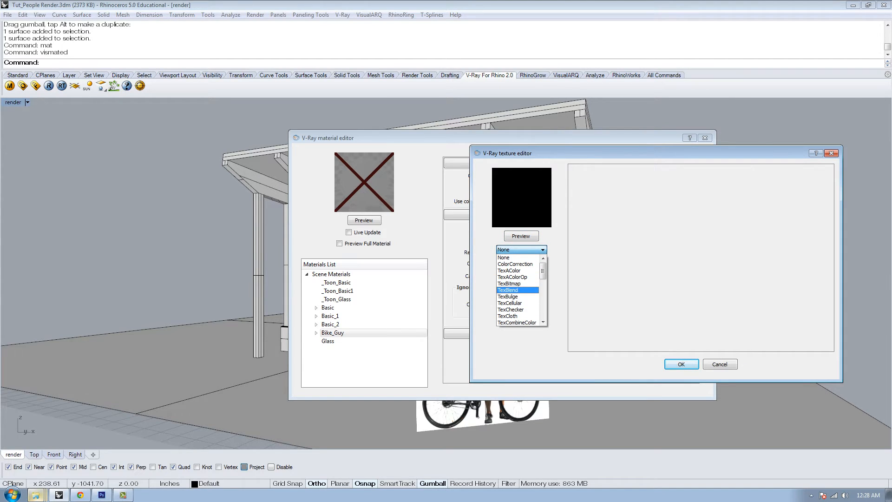
pyautogui.click(518, 284)
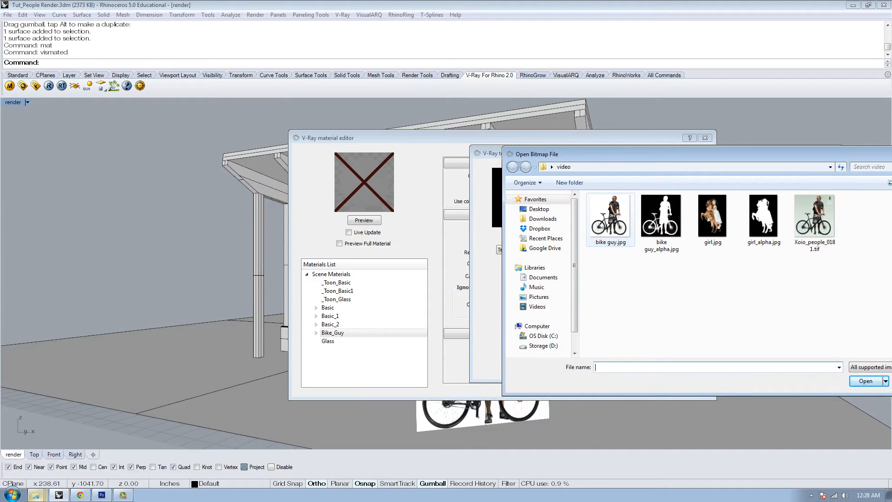
pyautogui.doubleClick(610, 220)
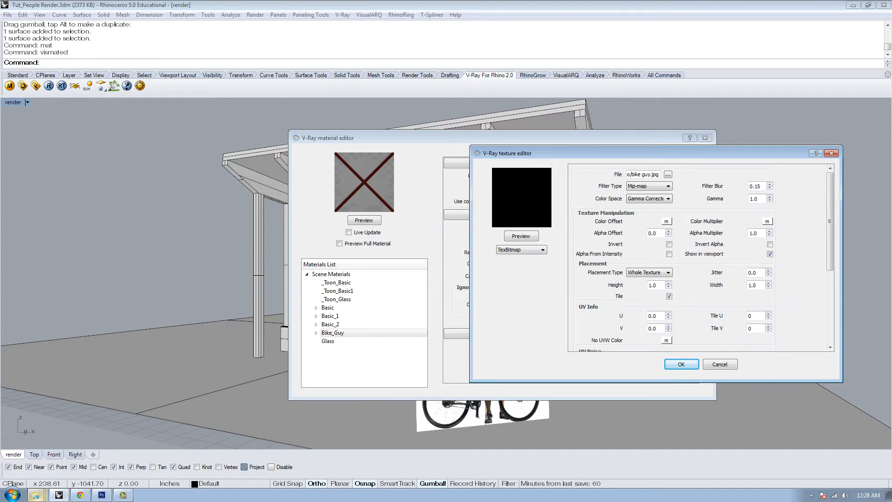
pyautogui.click(681, 364)
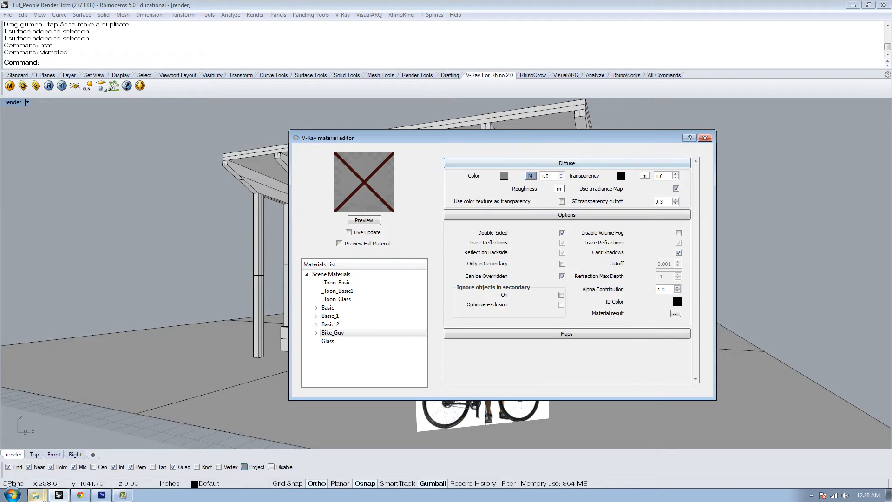
# Load bike guy_alpha.jpg as a TexBitmap texture for the Bike_Guy material's transparency and preview it.
pyautogui.click(644, 176)
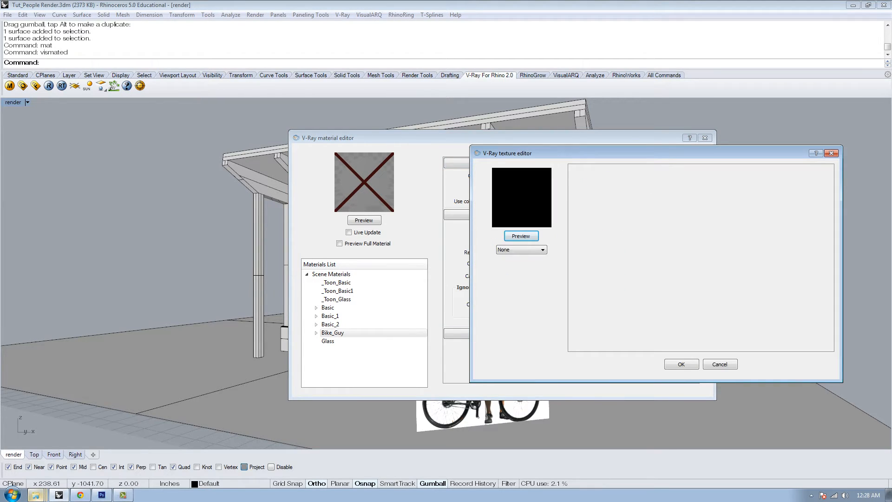
pyautogui.click(521, 250)
pyautogui.click(518, 283)
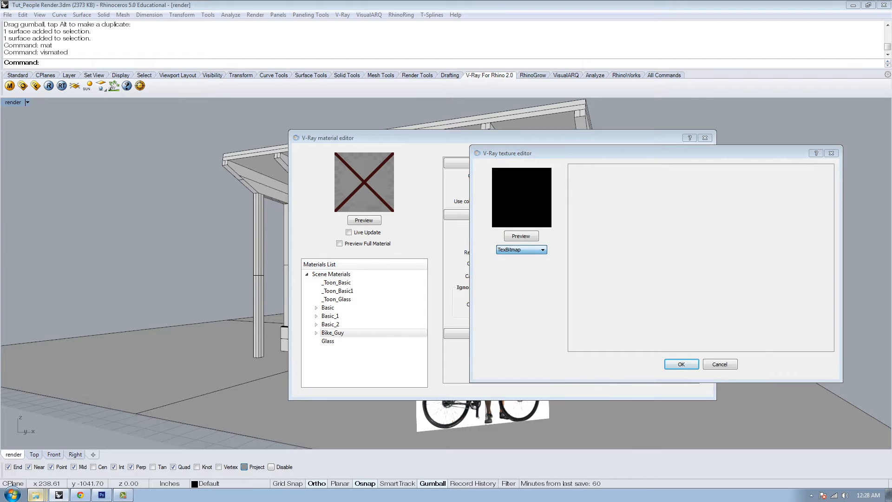
pyautogui.doubleClick(661, 216)
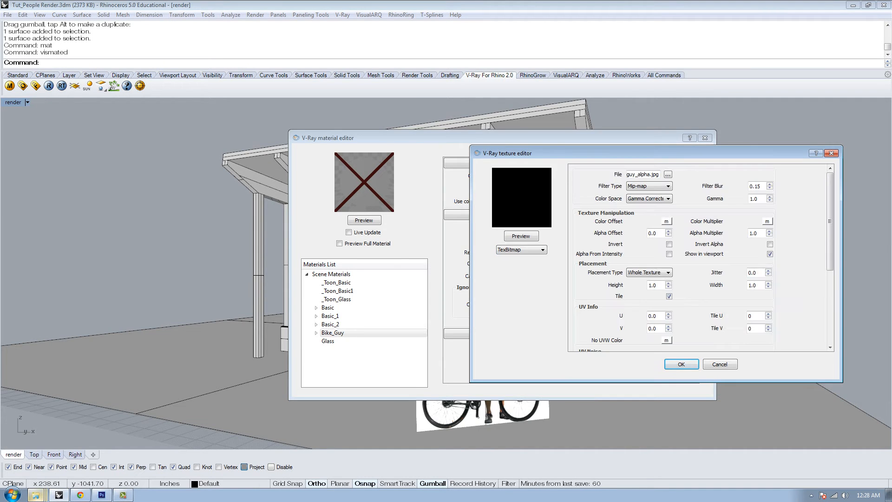
pyautogui.moveTo(557, 153); pyautogui.dragTo(517, 152)
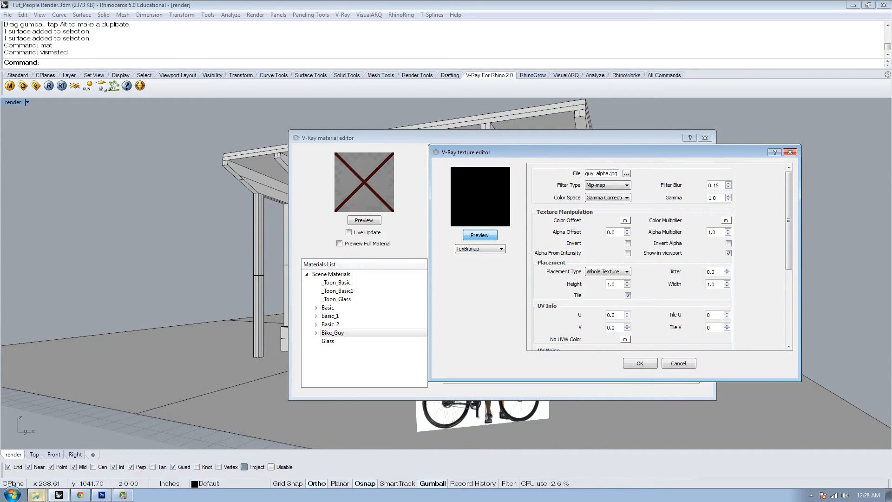
pyautogui.click(479, 235)
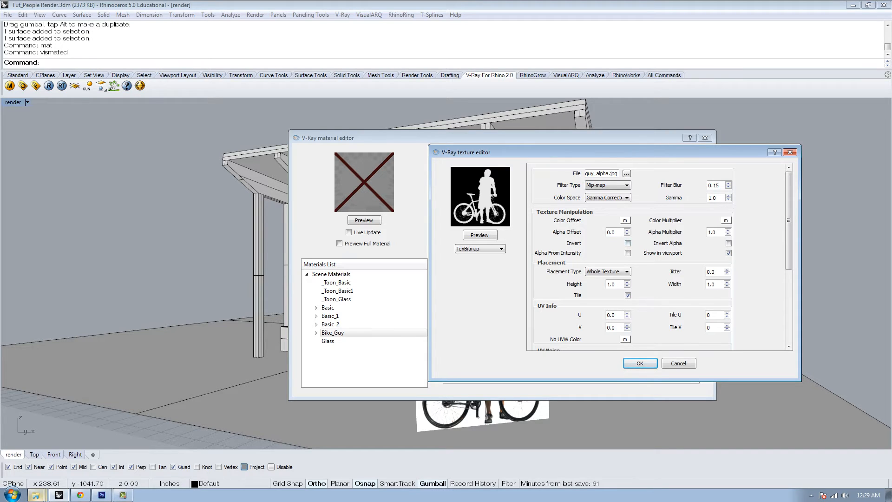
# Invert the alpha transparency texture, refresh its preview and accept the map.
pyautogui.click(627, 243)
pyautogui.click(479, 234)
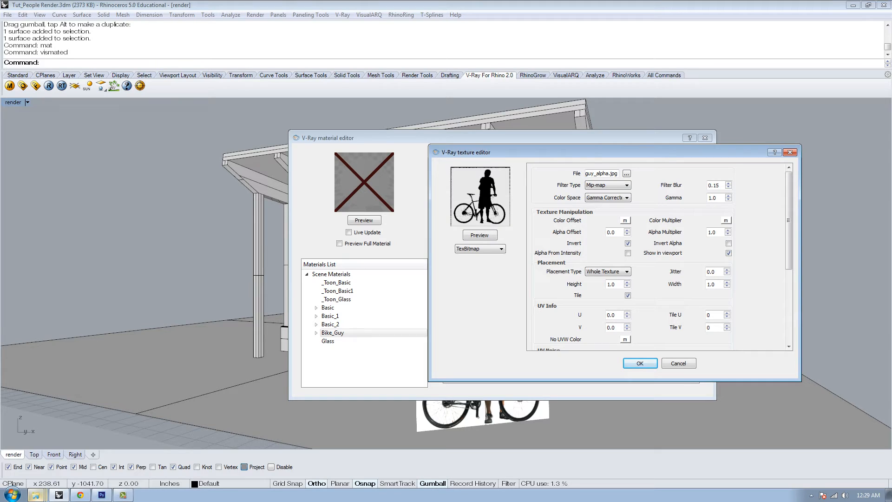
pyautogui.click(640, 363)
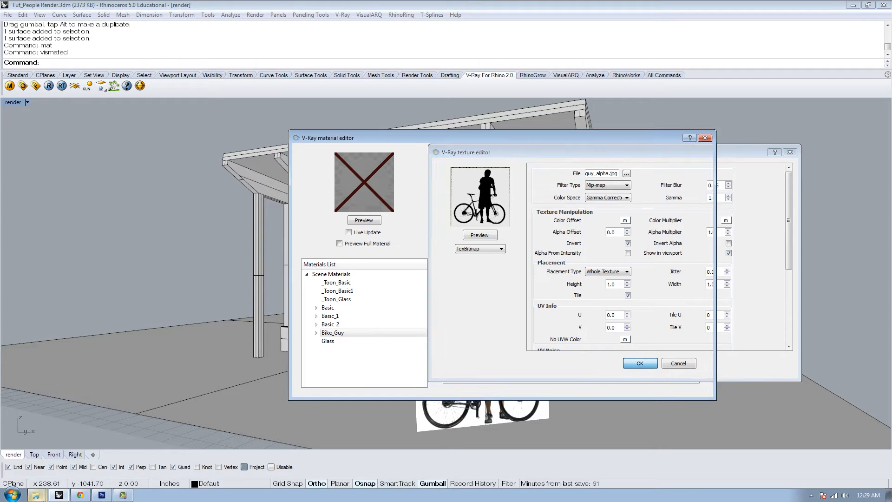
# Apply the Bike_Guy material to the picture frame surface and close the material editor.
pyautogui.moveTo(372, 137); pyautogui.dragTo(638, 106)
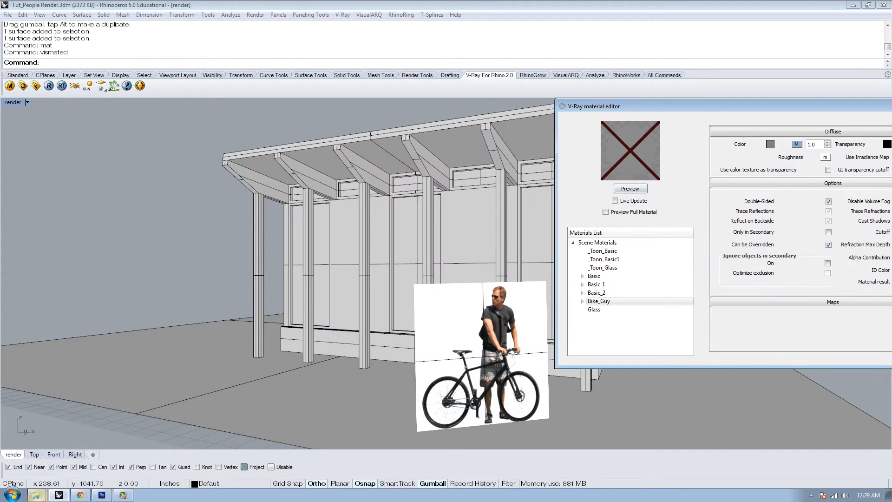
pyautogui.click(465, 326)
pyautogui.rightClick(600, 301)
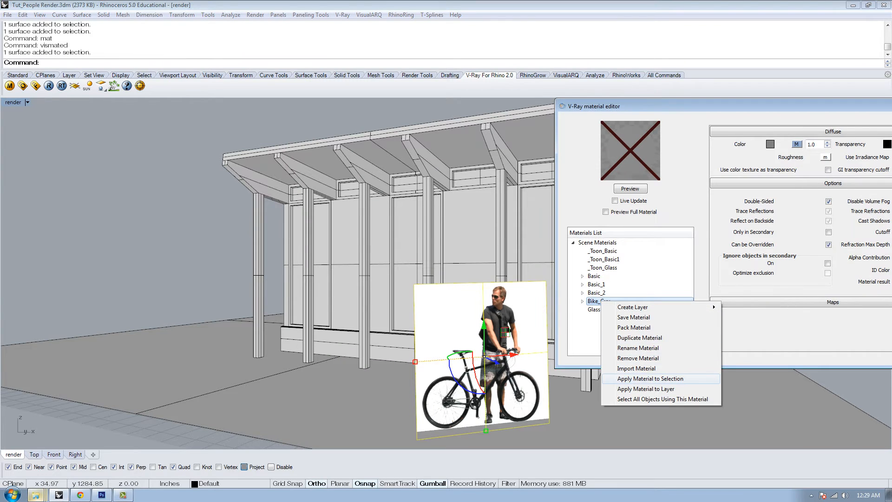
pyautogui.click(650, 378)
pyautogui.click(205, 223)
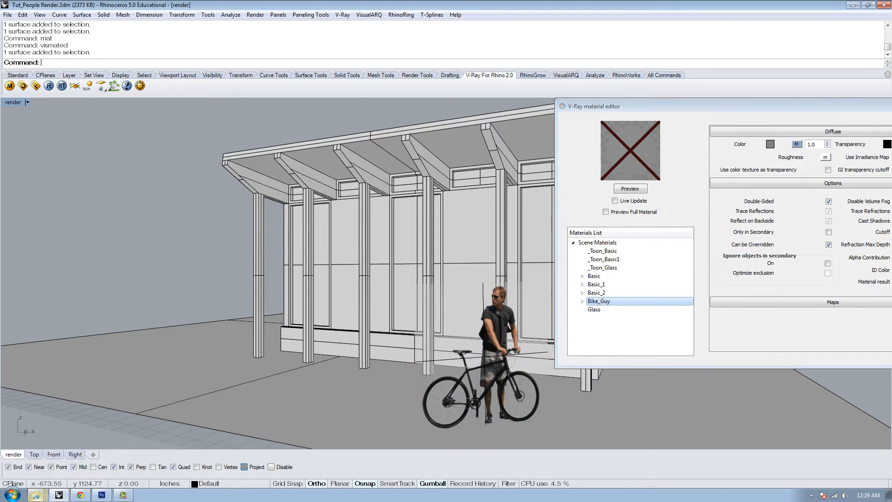
pyautogui.moveTo(687, 106); pyautogui.dragTo(450, 113)
pyautogui.click(733, 112)
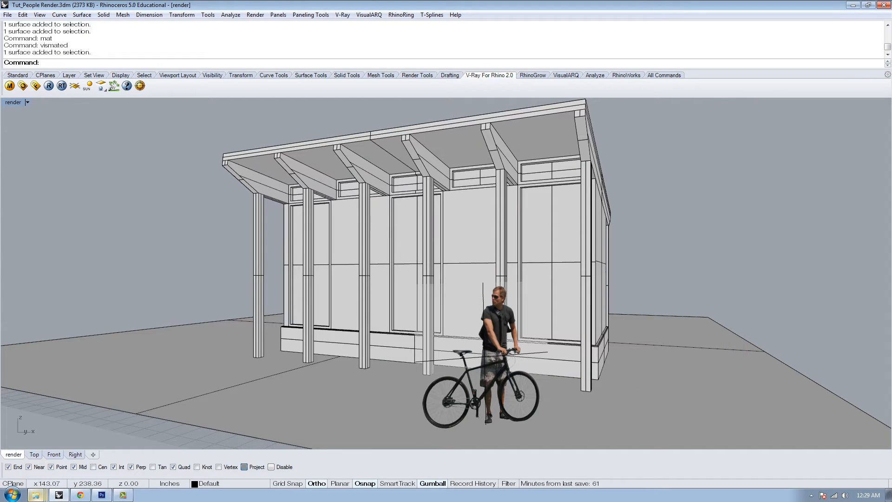
# Slide the bike guy surface slightly to the left along its horizontal axis and deselect it.
pyautogui.click(516, 354)
pyautogui.moveTo(513, 354); pyautogui.dragTo(502, 355)
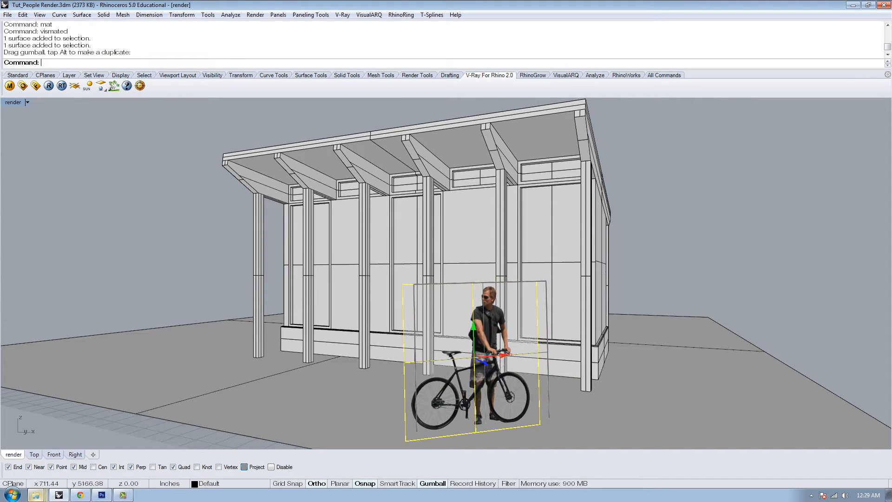
pyautogui.press('Escape')
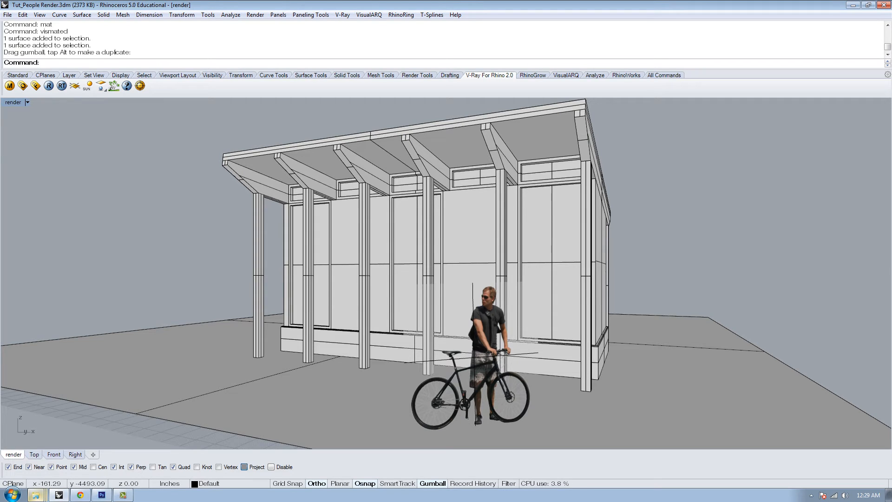
# Display the V-Ray frame buffer and render the scene with the bike guy in front of the building.
pyautogui.write('vfb')
pyautogui.press('Return')
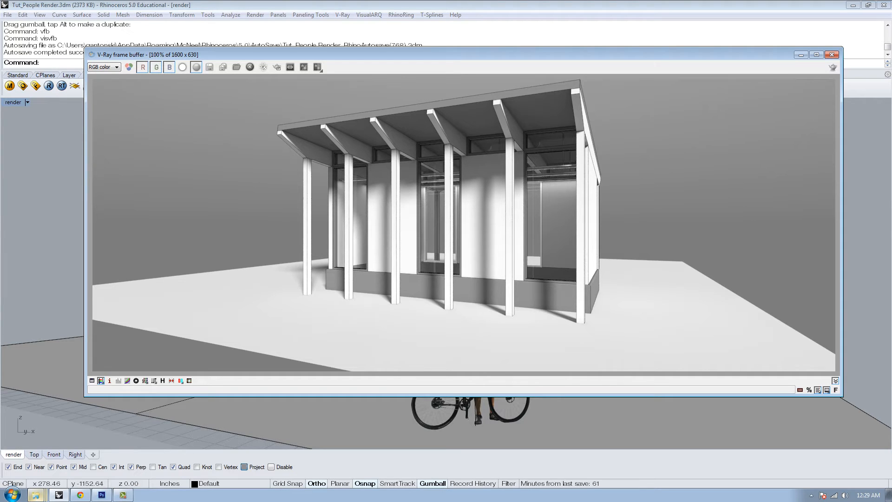
pyautogui.click(471, 419)
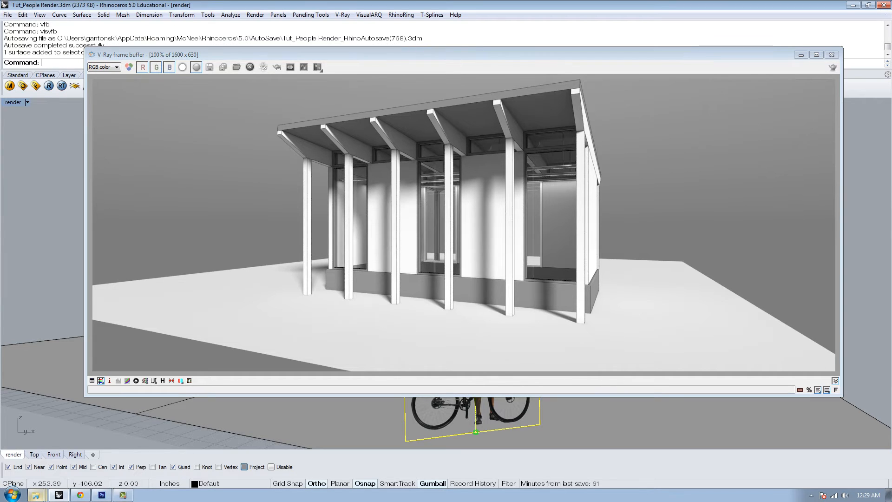
pyautogui.press('Escape')
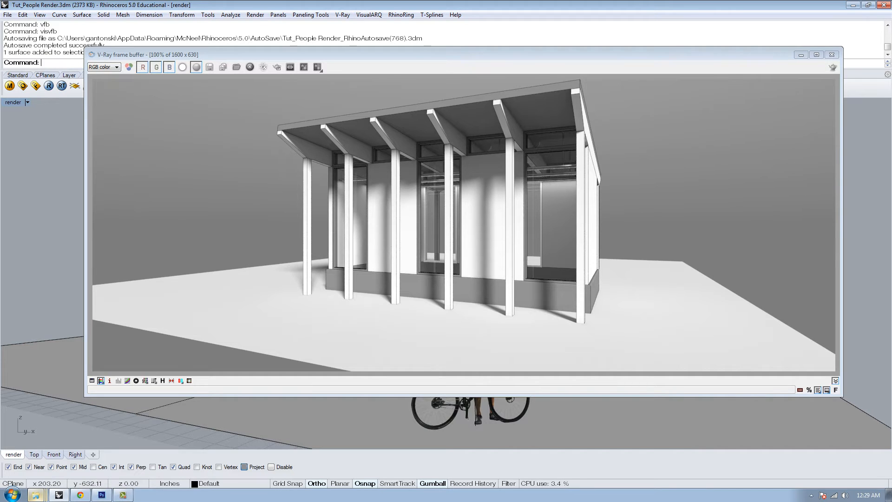
pyautogui.write('render')
pyautogui.press('Return')
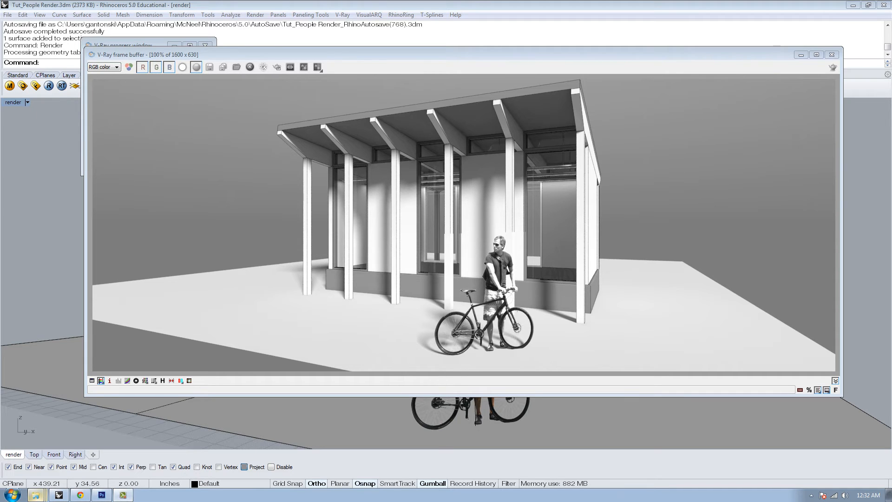
# Compare the rendered image in colour and in monochrome, and close the frame buffer.
pyautogui.click(197, 67)
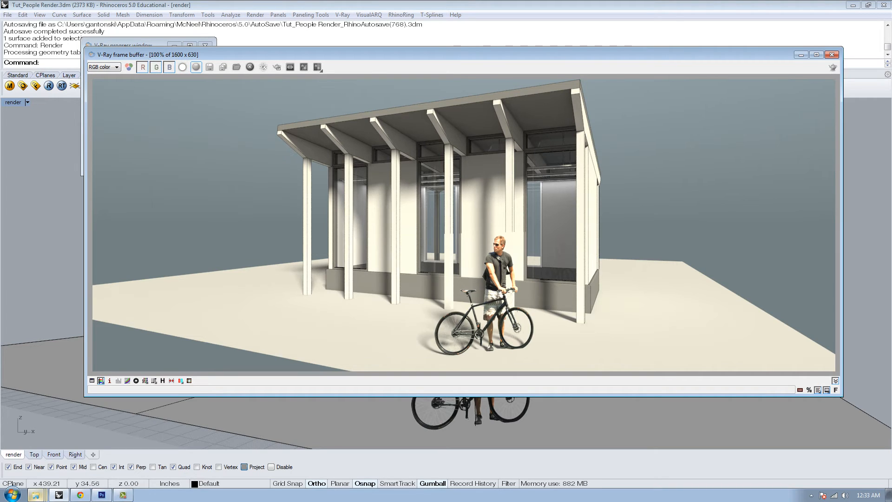
pyautogui.click(196, 68)
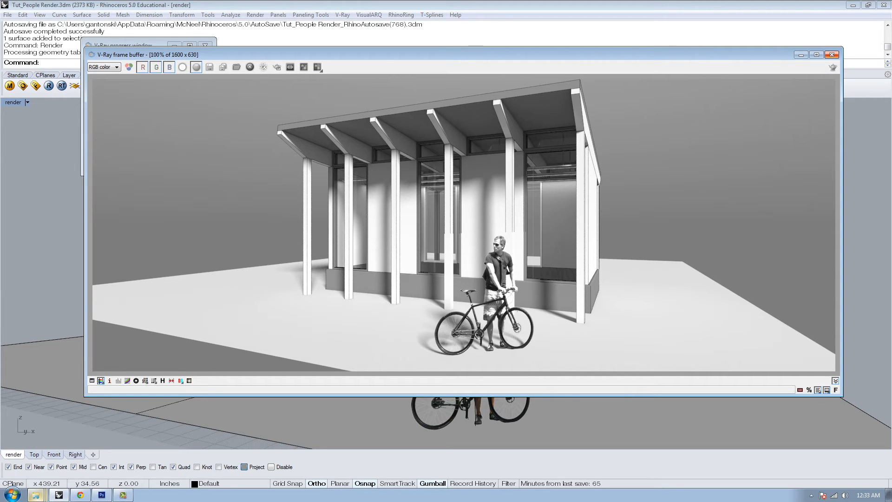
pyautogui.click(832, 54)
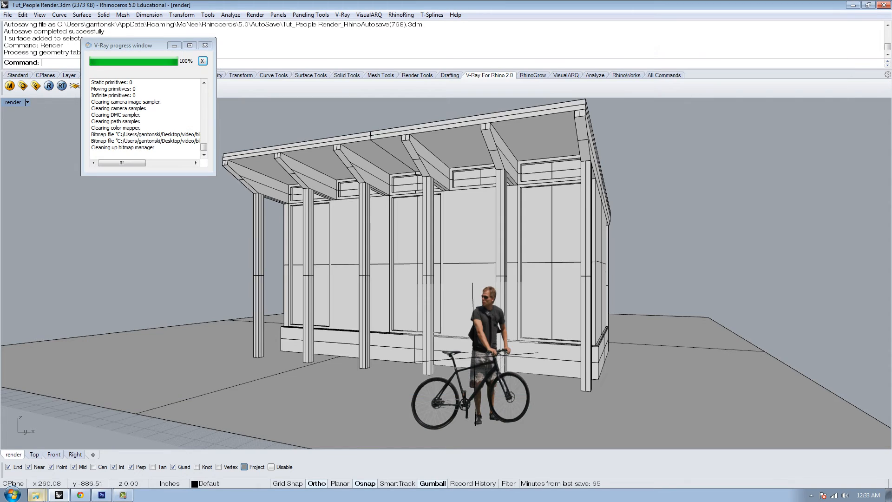
# Place girl.jpg as a picture frame in the Front view, standing on the ground line beyond the building's end.
pyautogui.click(54, 454)
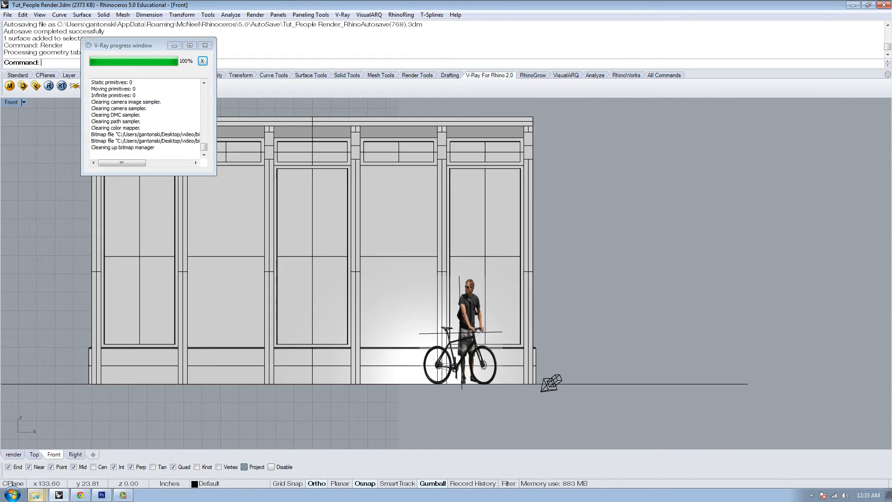
pyautogui.moveTo(562, 360); pyautogui.dragTo(487, 350, button='right')
pyautogui.scroll(4, 529, 355)
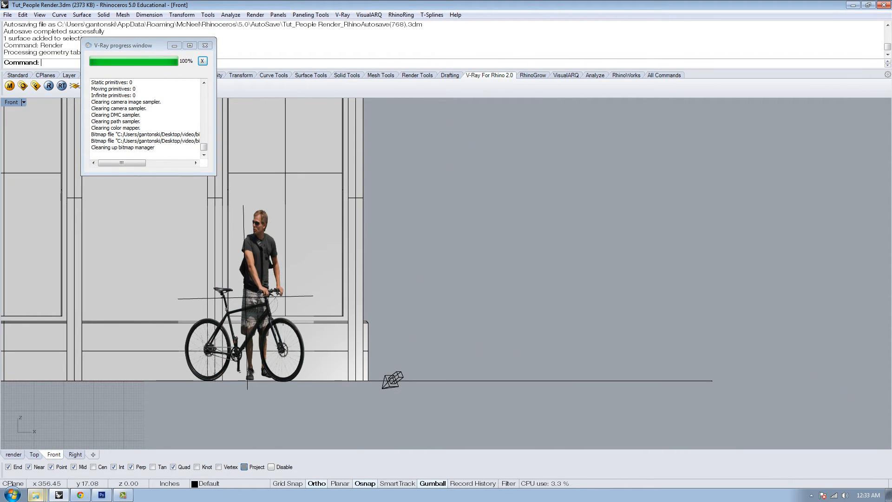
pyautogui.write('PictureFrame')
pyautogui.press('Return')
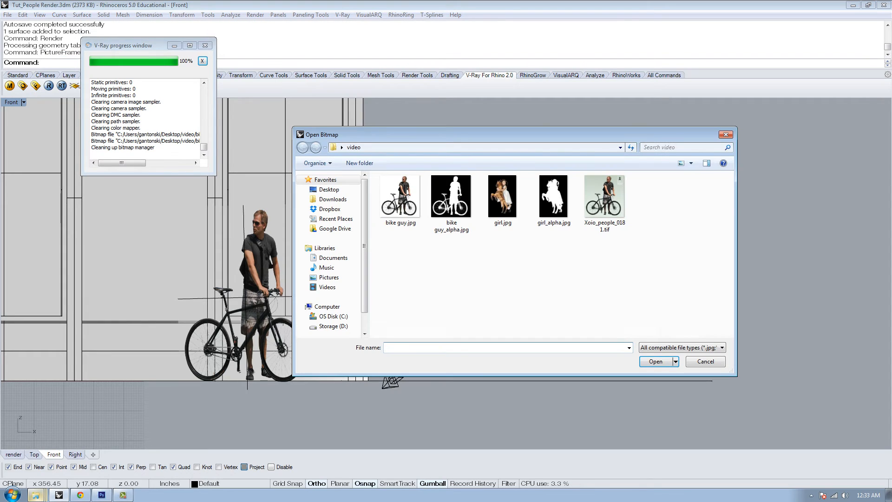
pyautogui.doubleClick(503, 196)
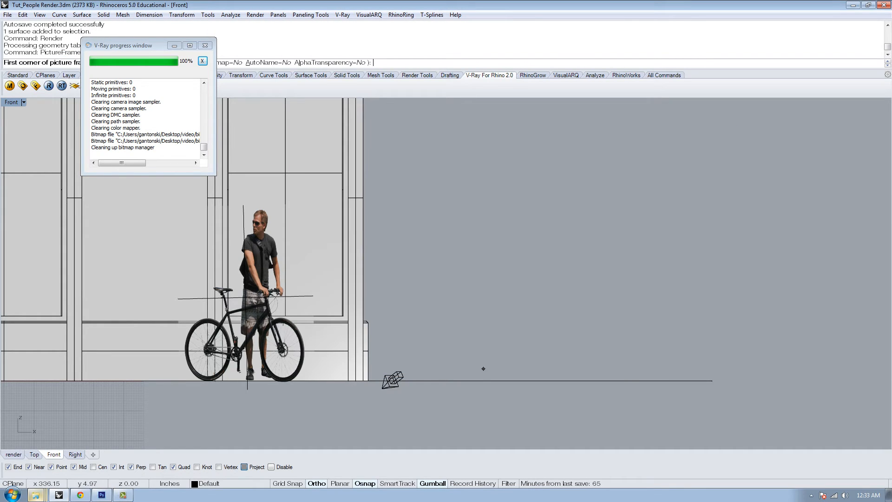
pyautogui.click(483, 380)
pyautogui.click(571, 380)
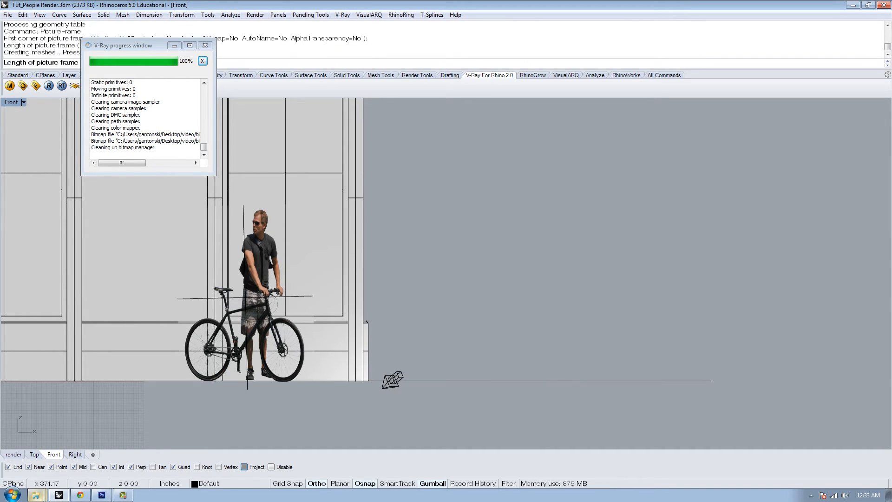
pyautogui.click(537, 334)
# Lower the girl picture frame so the feet reach the ground line, shift it slightly toward the building and deselect it.
pyautogui.scroll(4, 535, 402)
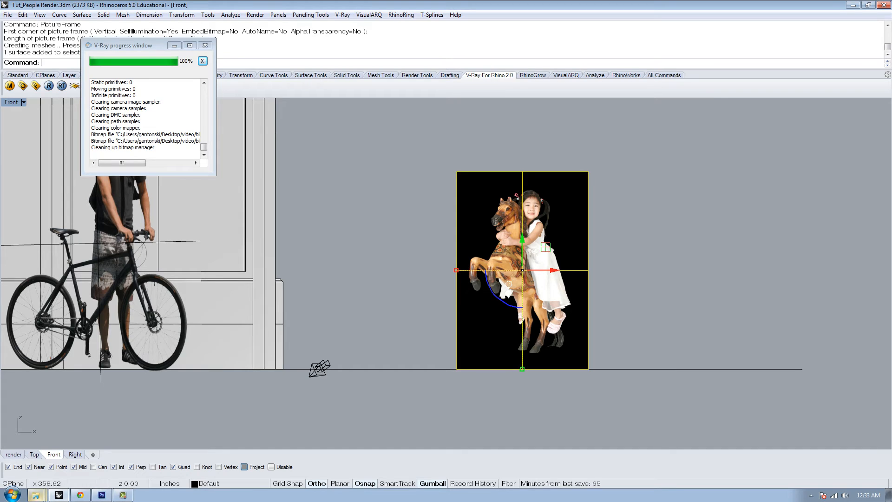
pyautogui.moveTo(523, 239); pyautogui.dragTo(523, 274)
pyautogui.scroll(-4, 614, 240)
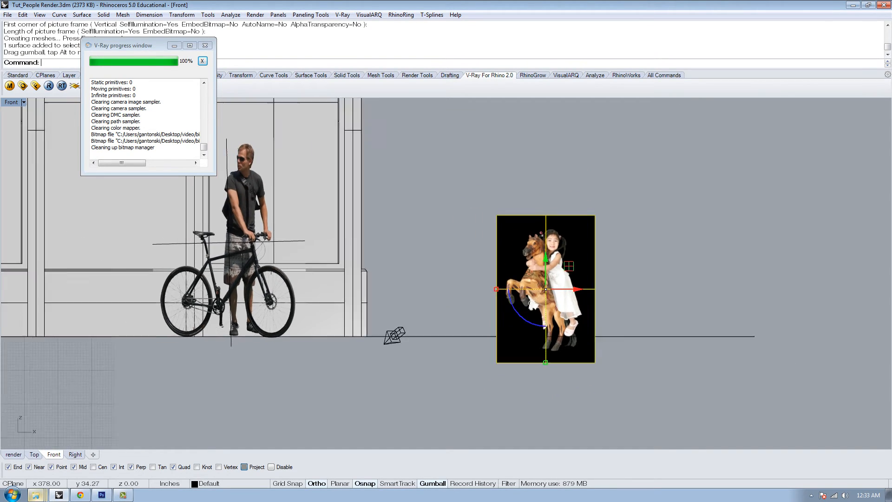
pyautogui.moveTo(578, 286); pyautogui.dragTo(552, 287)
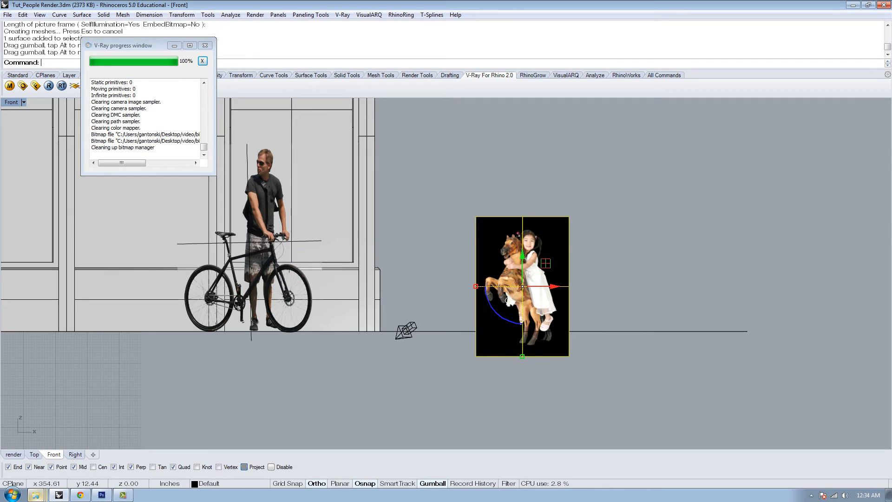
pyautogui.press('Escape')
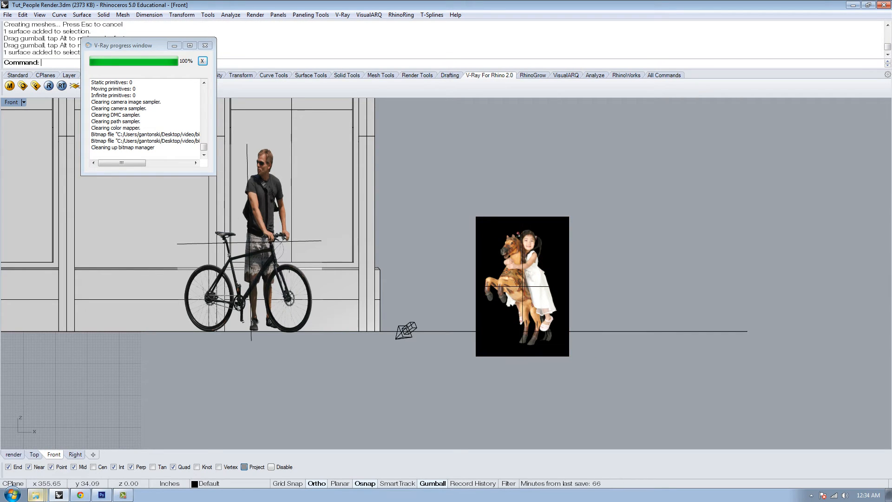
# Select the girl picture frame and create a new Standard V-Ray material named Girl_Horse.
pyautogui.click(544, 260)
pyautogui.write('mat')
pyautogui.press('Return')
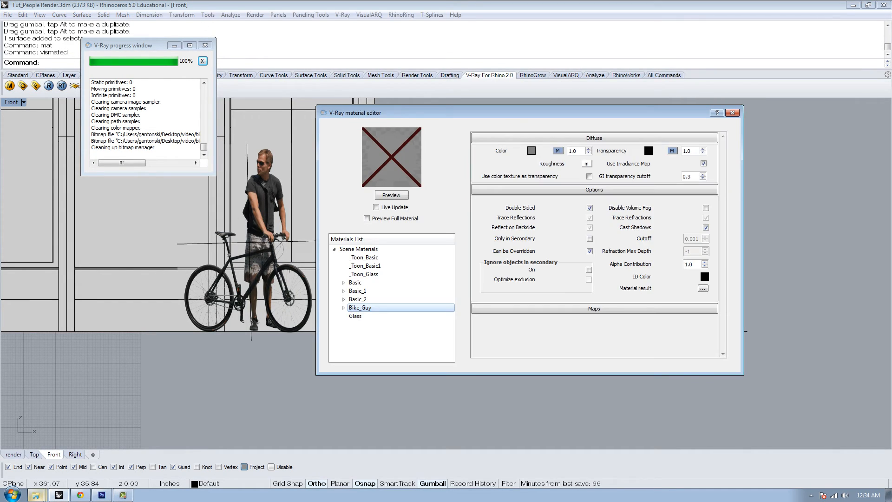
pyautogui.rightClick(377, 250)
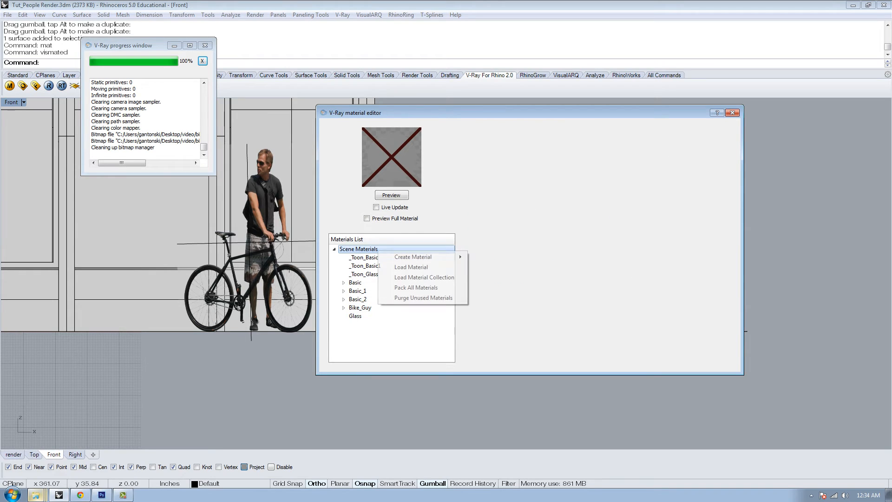
pyautogui.moveTo(418, 257)
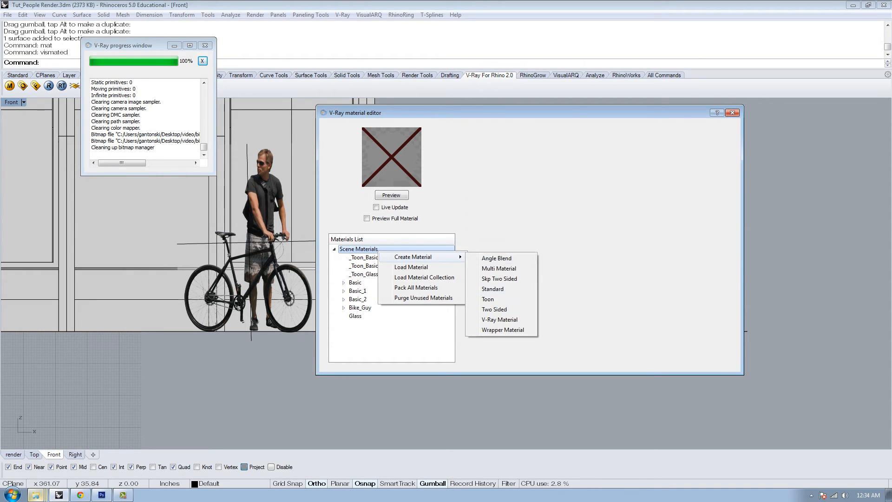
pyautogui.click(497, 288)
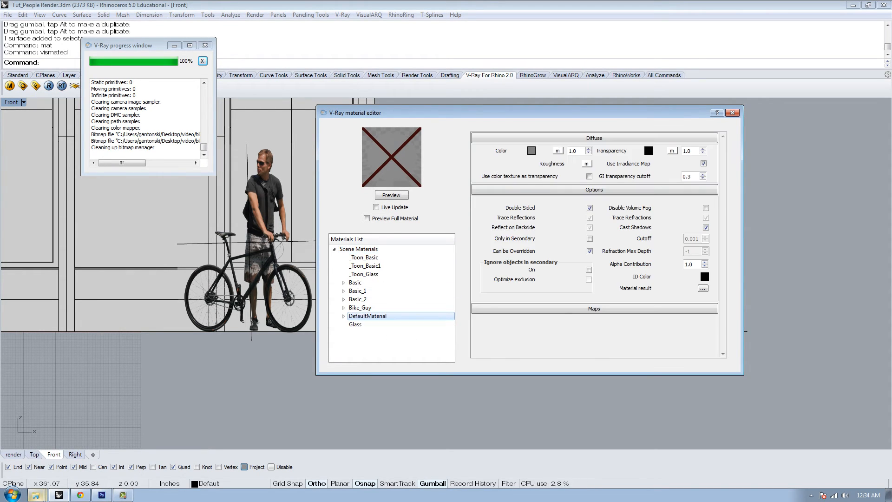
pyautogui.doubleClick(370, 316)
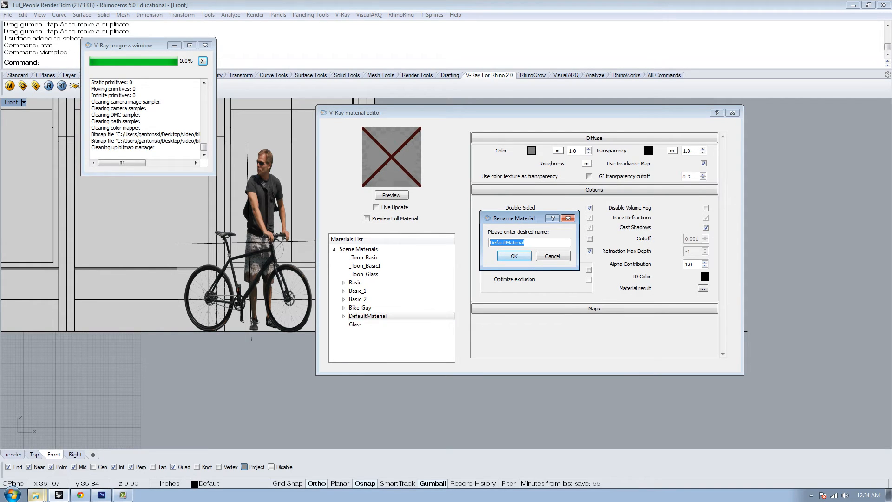
pyautogui.write('Girl_')
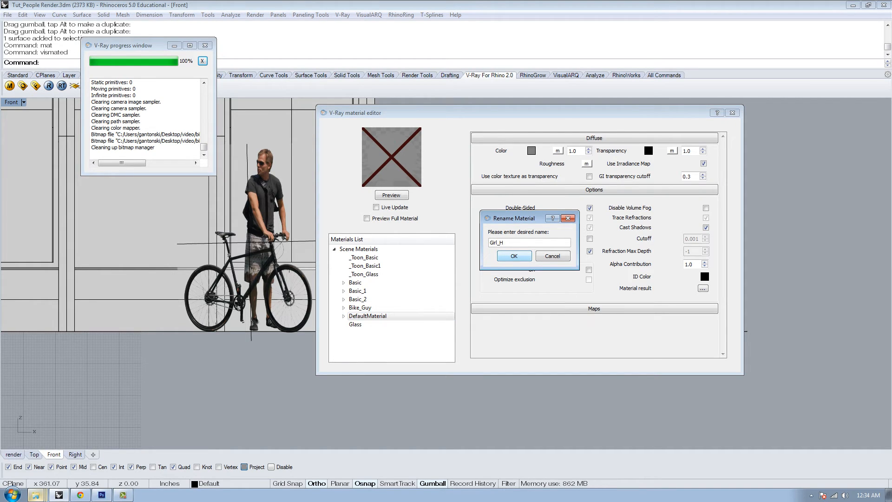
pyautogui.write('Horse')
pyautogui.press('Return')
# Assign girl.jpg as a TexBitmap to the Girl_Horse material's diffuse colour.
pyautogui.click(557, 151)
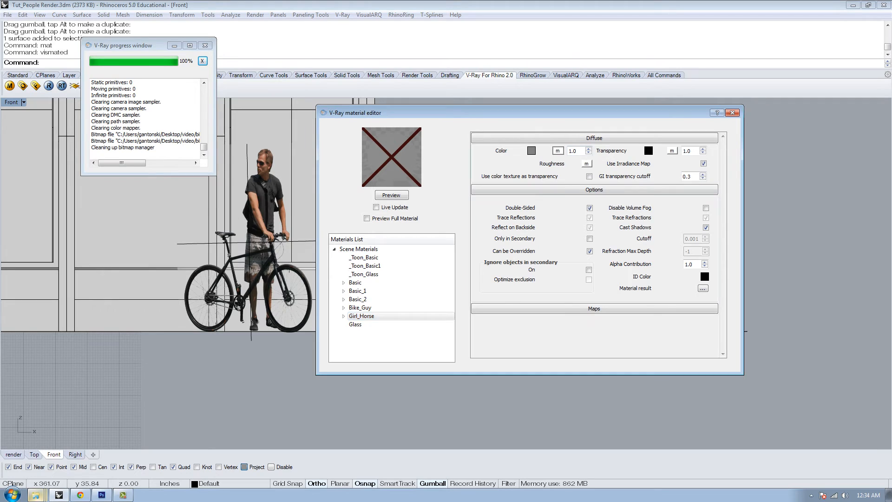
pyautogui.click(480, 249)
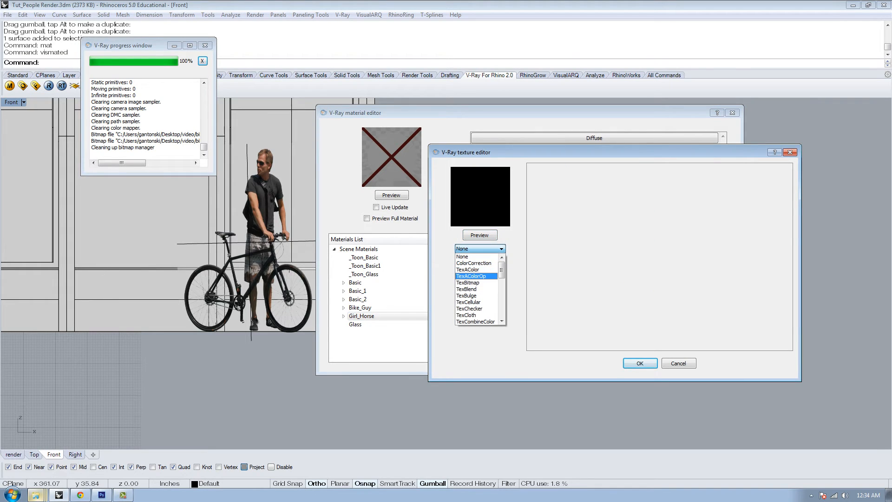
pyautogui.click(473, 283)
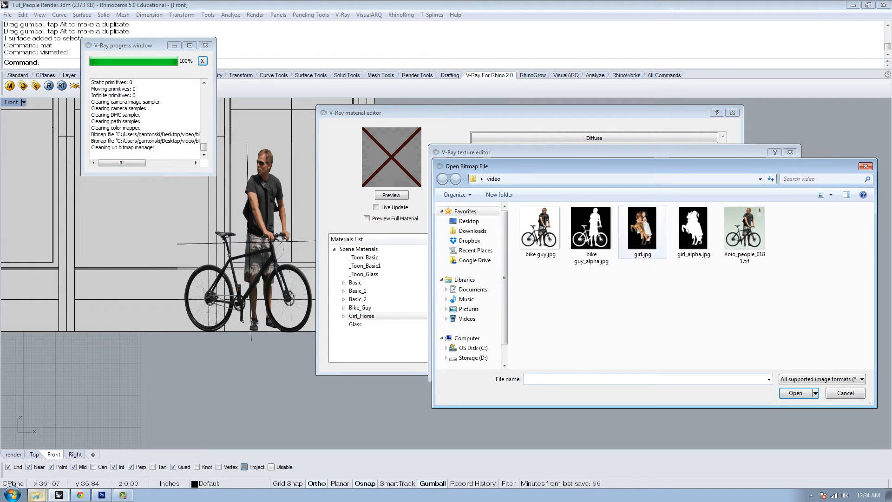
pyautogui.doubleClick(642, 228)
pyautogui.click(640, 364)
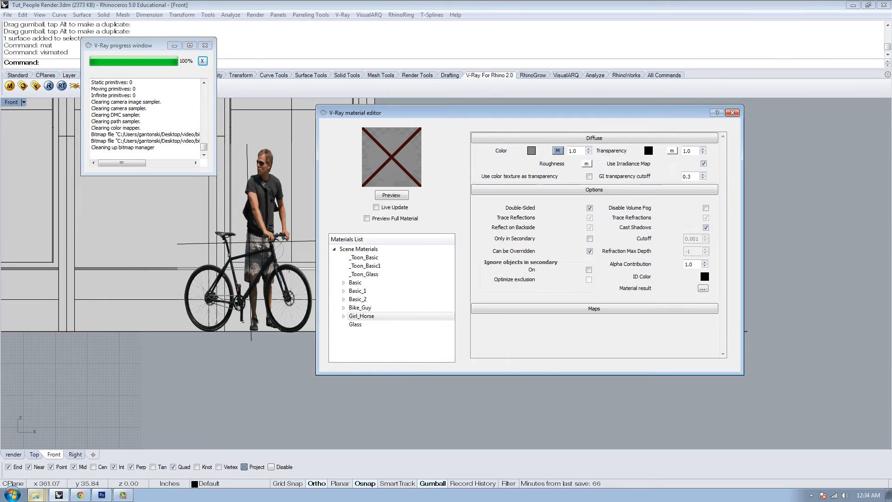
# Assign girl_alpha.jpg as an inverted TexBitmap to the Girl_Horse material's transparency.
pyautogui.click(673, 150)
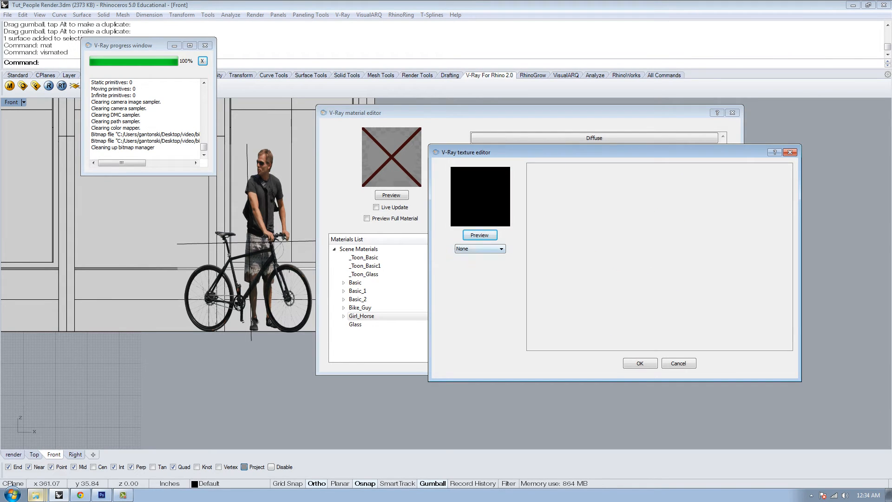
pyautogui.click(479, 248)
pyautogui.click(474, 282)
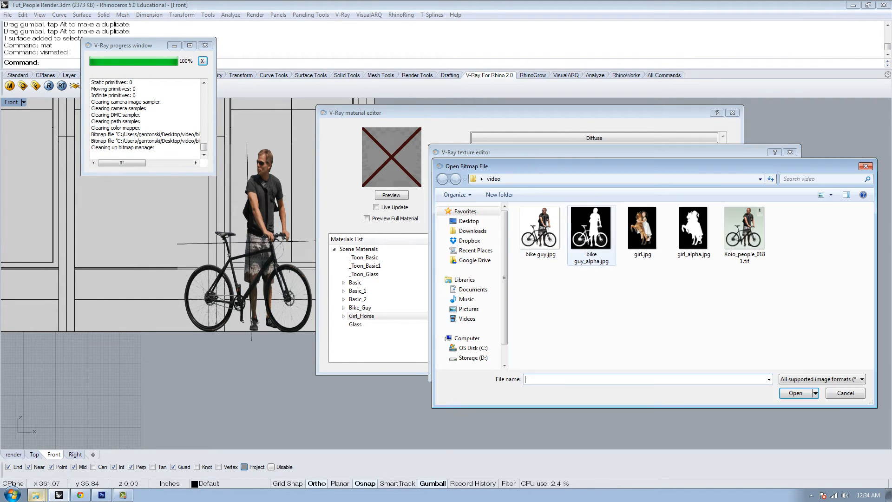
pyautogui.doubleClick(692, 228)
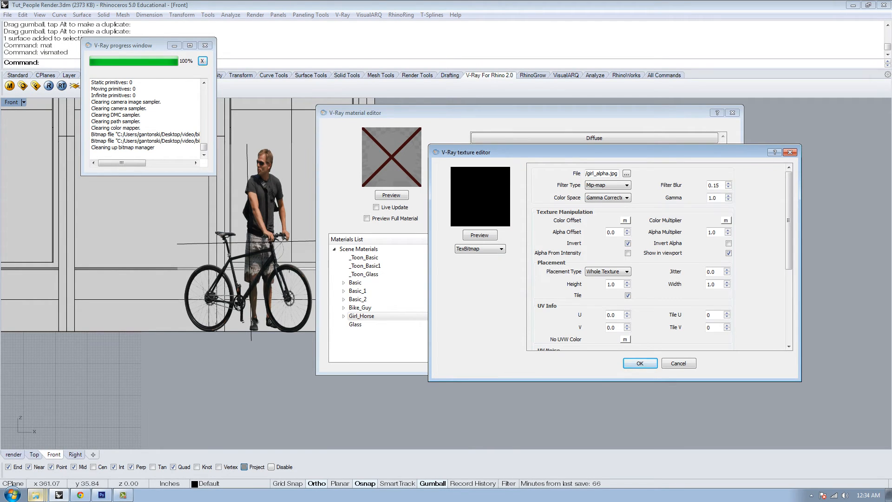
pyautogui.click(640, 363)
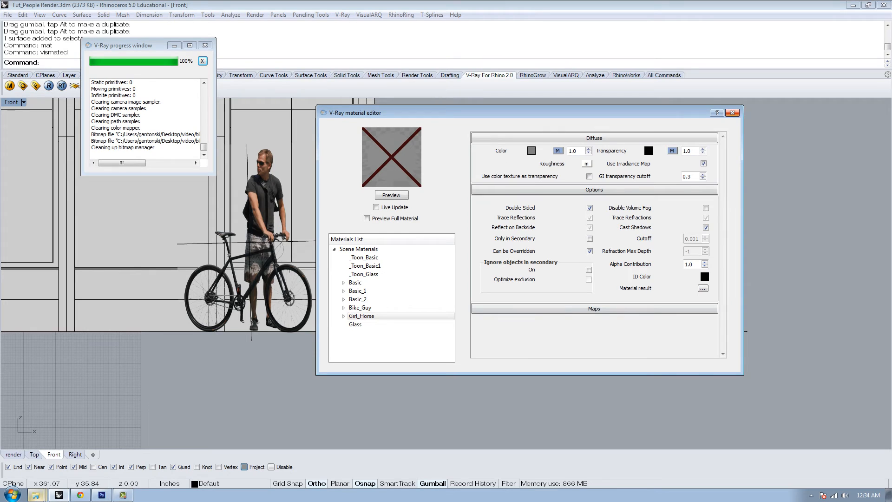
# Apply the Girl_Horse material to the selected picture frame and close the material editor.
pyautogui.moveTo(660, 113); pyautogui.dragTo(842, 106)
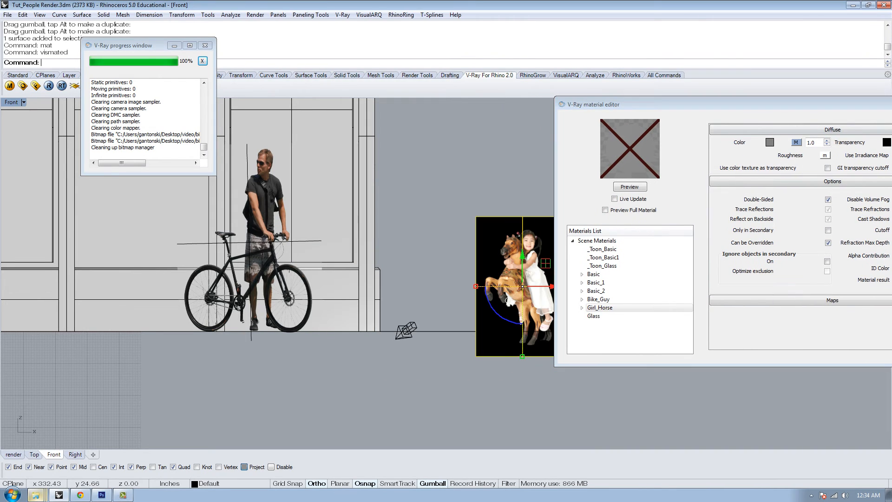
pyautogui.rightClick(604, 308)
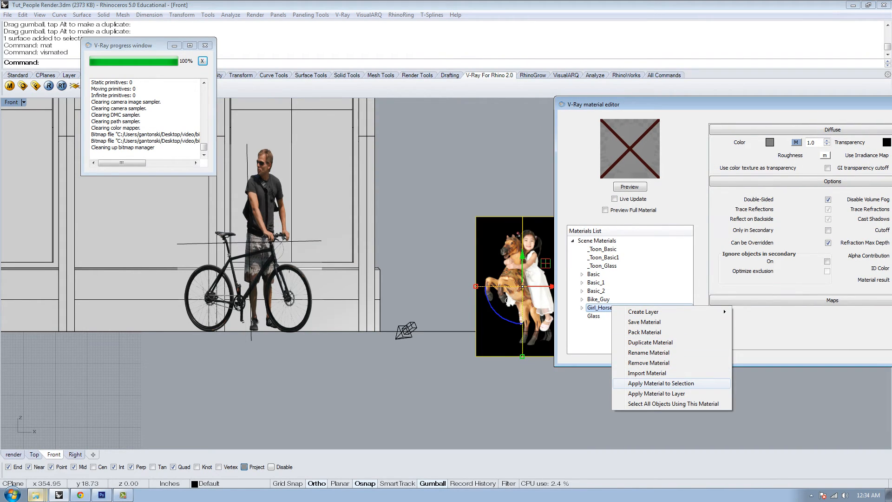
pyautogui.click(660, 383)
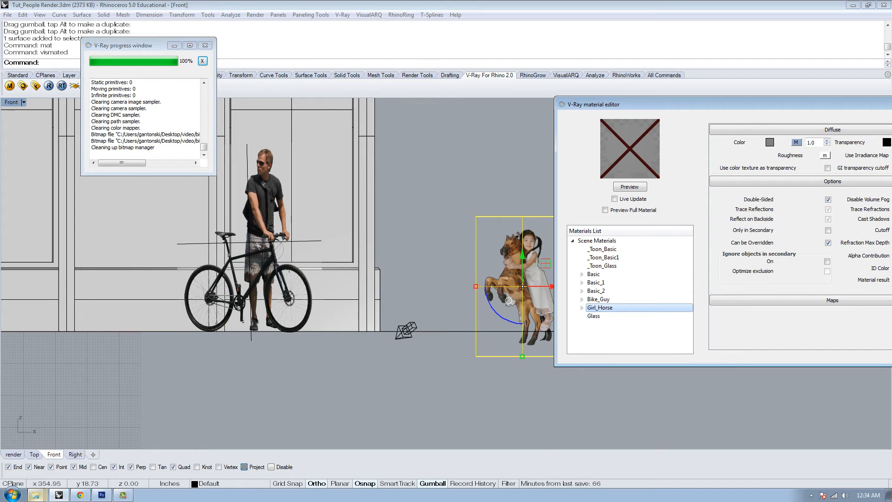
pyautogui.moveTo(659, 105); pyautogui.dragTo(351, 140)
pyautogui.click(661, 140)
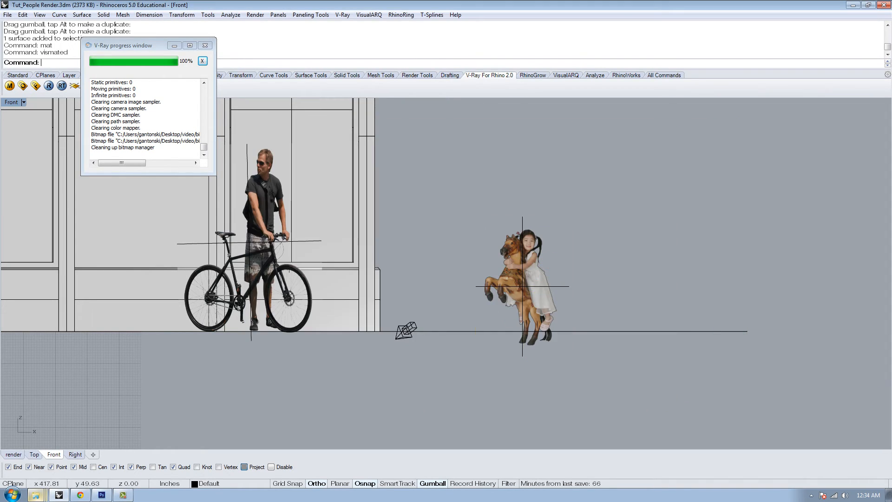
# Slide the girl-and-horse cutout horizontally past the bike guy to the saddle side of his bicycle and check it in the render view.
pyautogui.click(509, 300)
pyautogui.moveTo(508, 300); pyautogui.dragTo(122, 300)
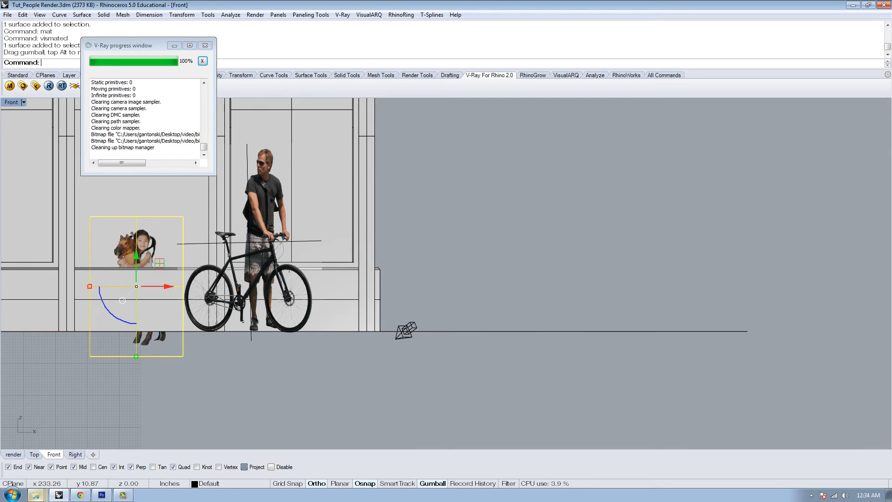
pyautogui.click(13, 455)
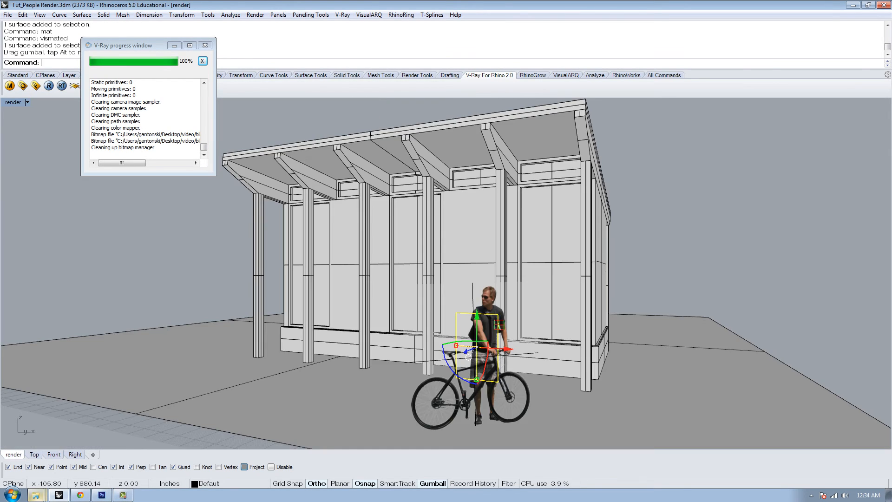
# Switch to the interior view, move the girl-and-horse cutout into the middle of the room and rotate it toward the camera.
pyautogui.moveTo(445, 297); pyautogui.dragTo(390, 279, button='right')
pyautogui.press('Home')
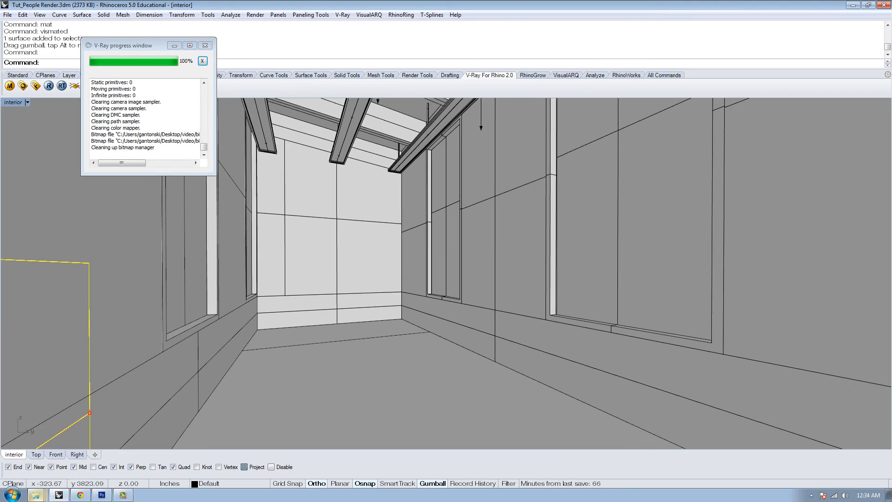
pyautogui.moveTo(223, 278); pyautogui.dragTo(260, 339, button='right')
pyautogui.moveTo(171, 352); pyautogui.dragTo(296, 293)
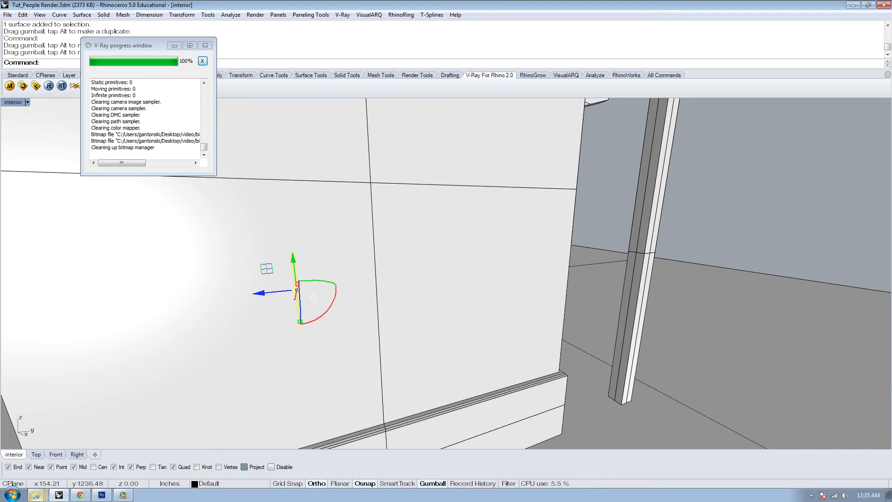
pyautogui.press('Home')
pyautogui.moveTo(285, 328); pyautogui.dragTo(292, 328)
pyautogui.keyDown('shift'); pyautogui.moveTo(351, 320); pyautogui.dragTo(327, 286); pyautogui.keyUp('shift')
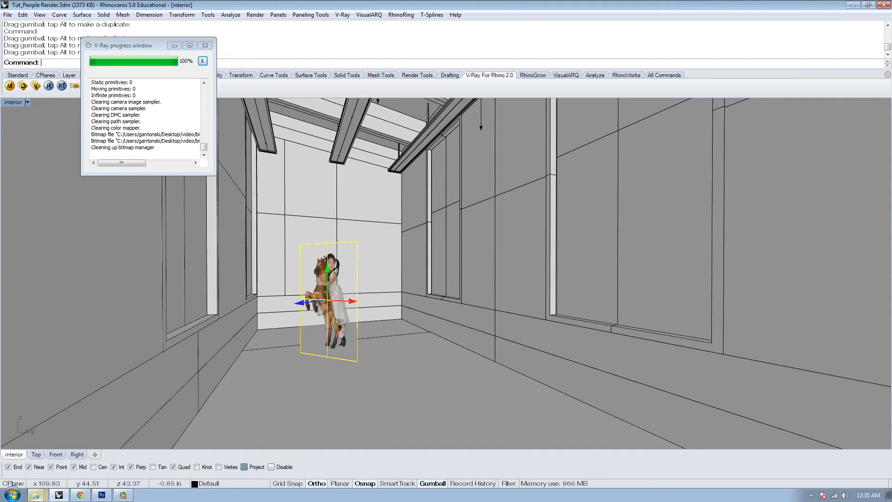
# Lower the girl-and-horse cutout to the floor of the interior and shift it across the room toward the right wall.
pyautogui.moveTo(328, 269); pyautogui.dragTo(327, 284)
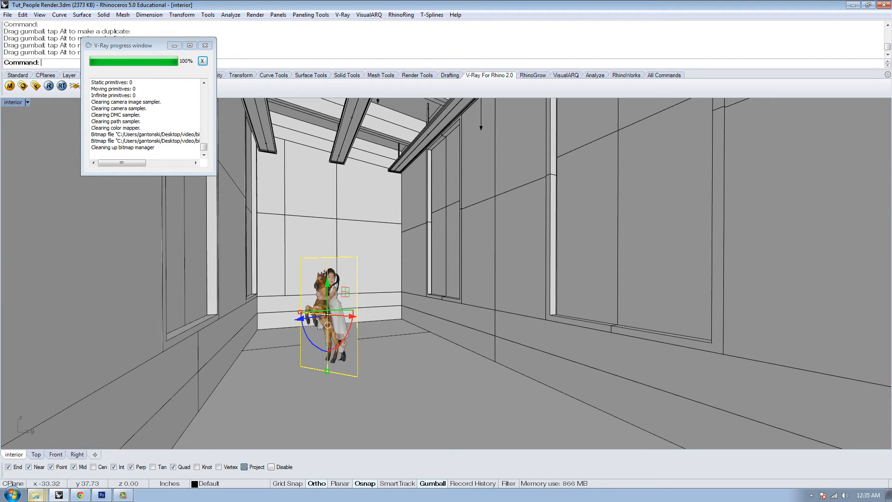
pyautogui.moveTo(327, 315); pyautogui.dragTo(371, 307)
pyautogui.click(445, 274)
pyautogui.press('Escape')
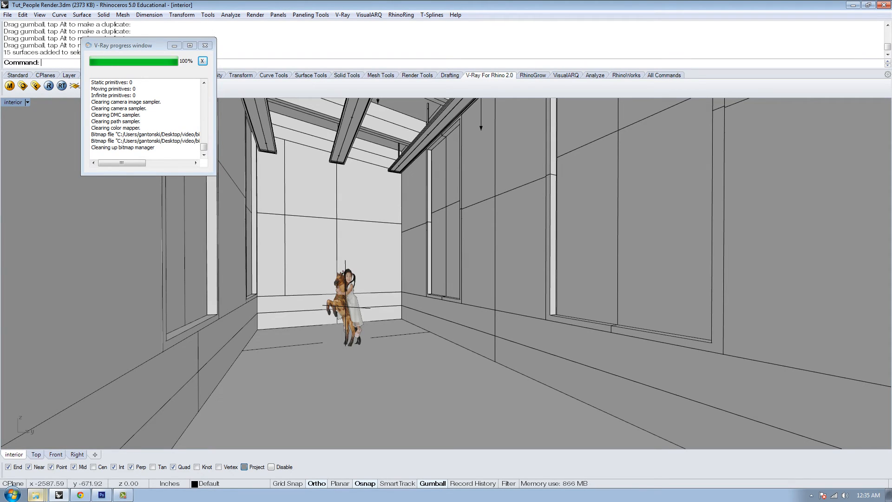
pyautogui.click(345, 307)
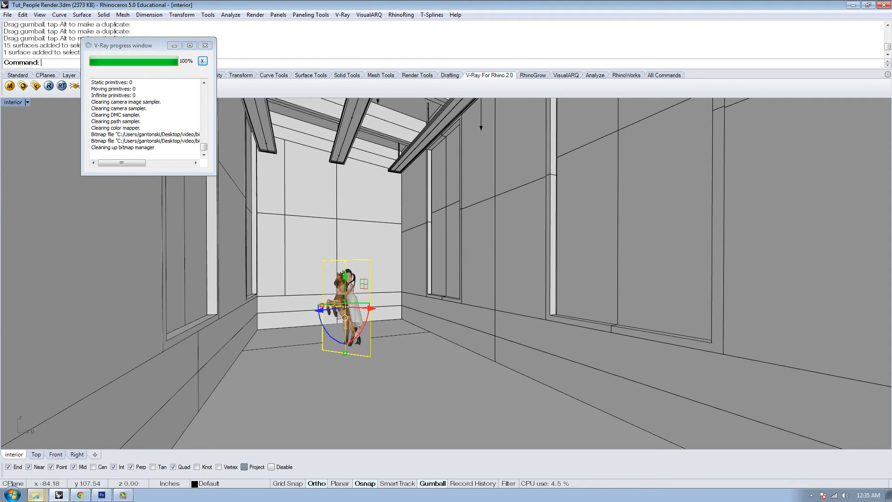
pyautogui.moveTo(345, 318); pyautogui.dragTo(391, 309)
pyautogui.press('Escape')
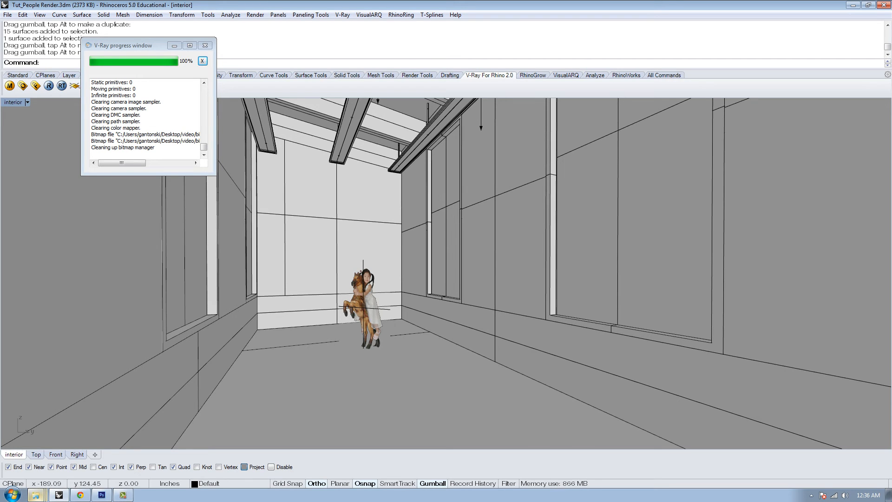
# Nudge the girl-and-horse cutout slightly farther toward the right wall and render the interior view.
pyautogui.click(361, 319)
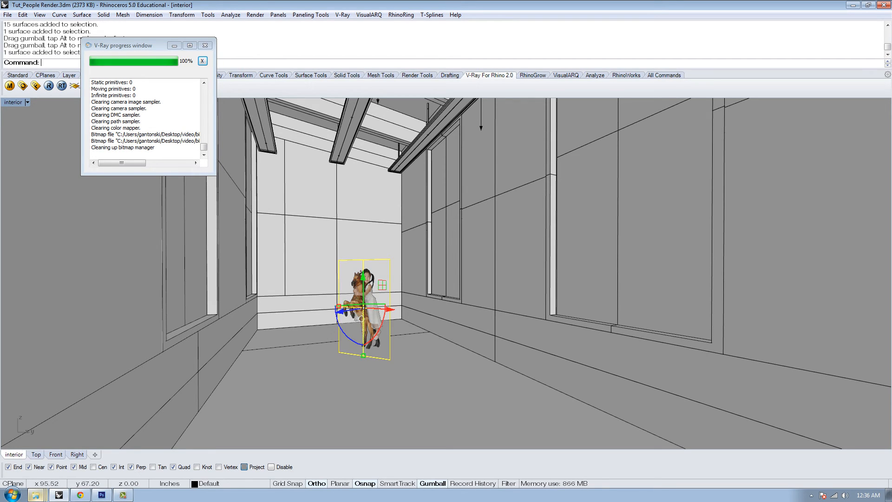
pyautogui.moveTo(362, 319); pyautogui.dragTo(368, 319)
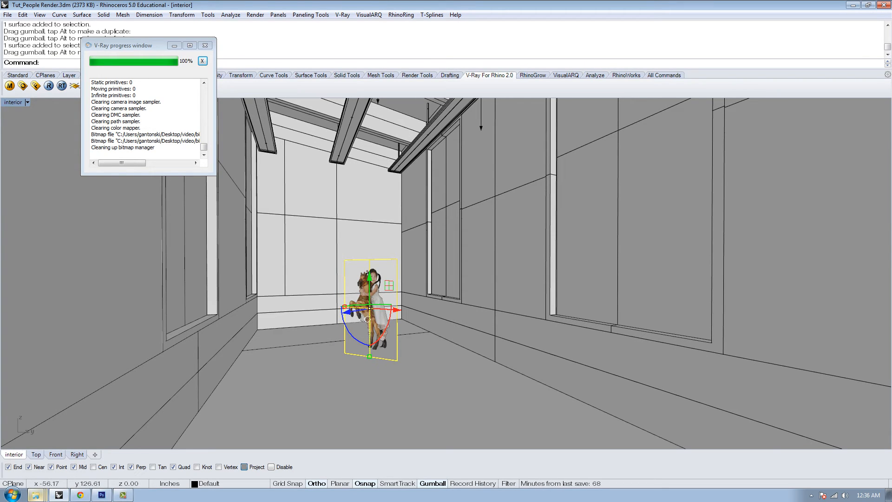
pyautogui.moveTo(347, 312); pyautogui.dragTo(348, 312)
pyautogui.hotkey('ctrl', 'z')
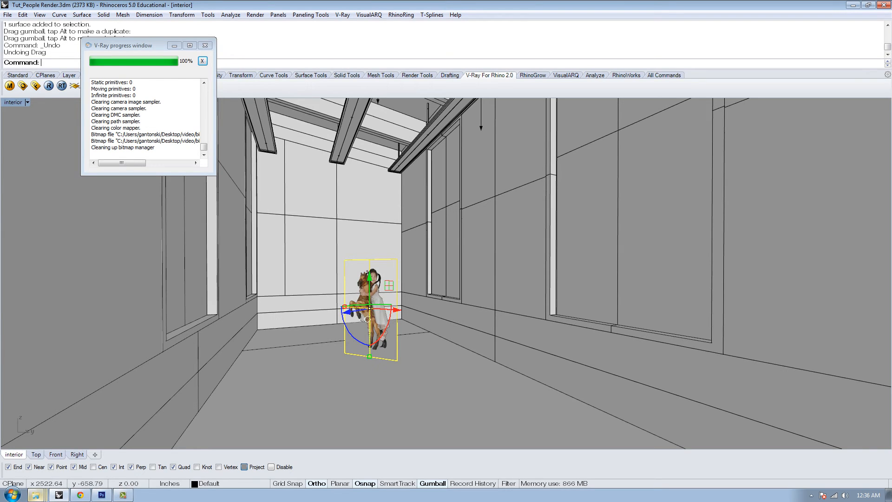
pyautogui.press('Escape')
pyautogui.write('ender')
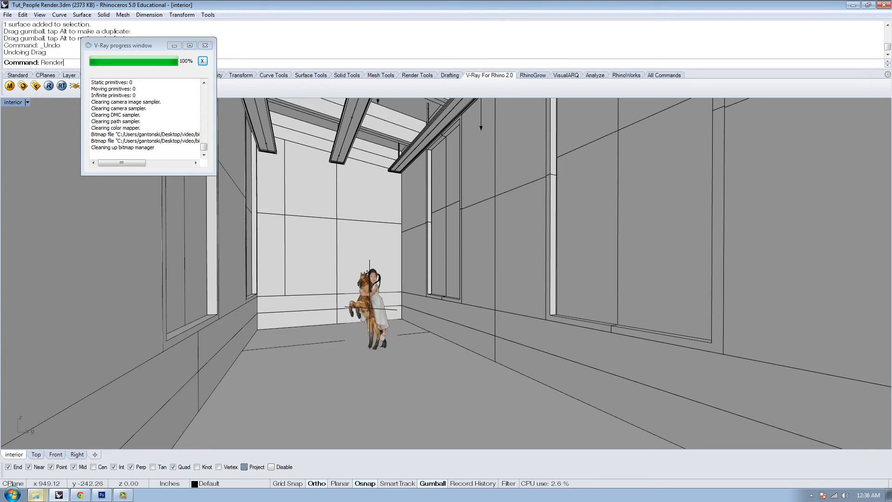
pyautogui.press('Return')
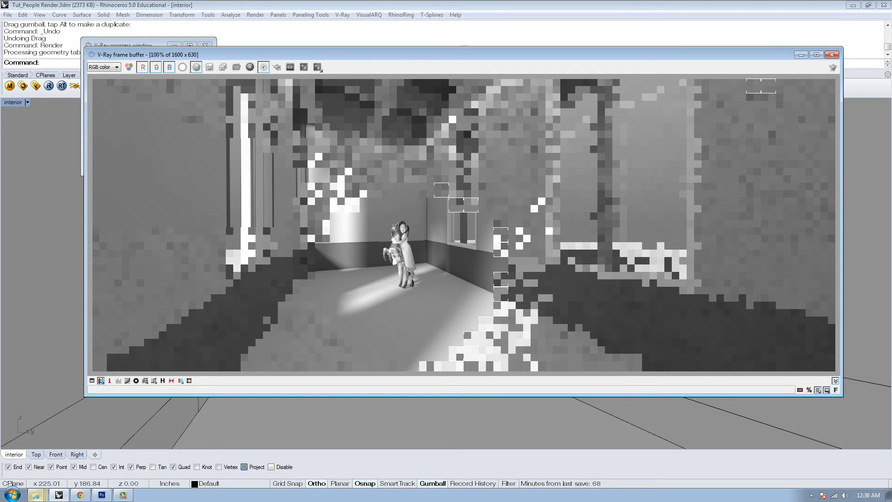
# Close the render, turn the cutout slightly while shifting it closer to the right wall, and render again.
pyautogui.click(831, 54)
pyautogui.click(374, 302)
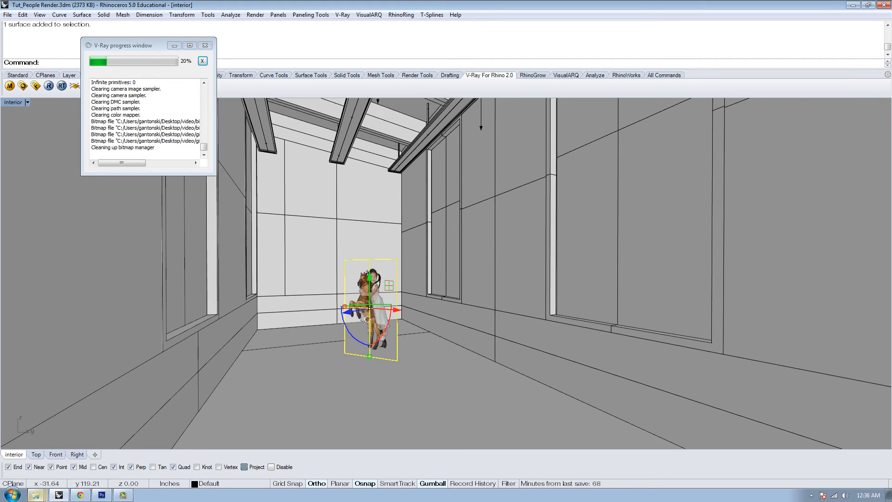
pyautogui.moveTo(398, 310)
pyautogui.mouseDown()
pyautogui.moveTo(412, 310)
pyautogui.moveTo(378, 308)
pyautogui.moveTo(386, 320)
pyautogui.moveTo(405, 312)
pyautogui.mouseUp()
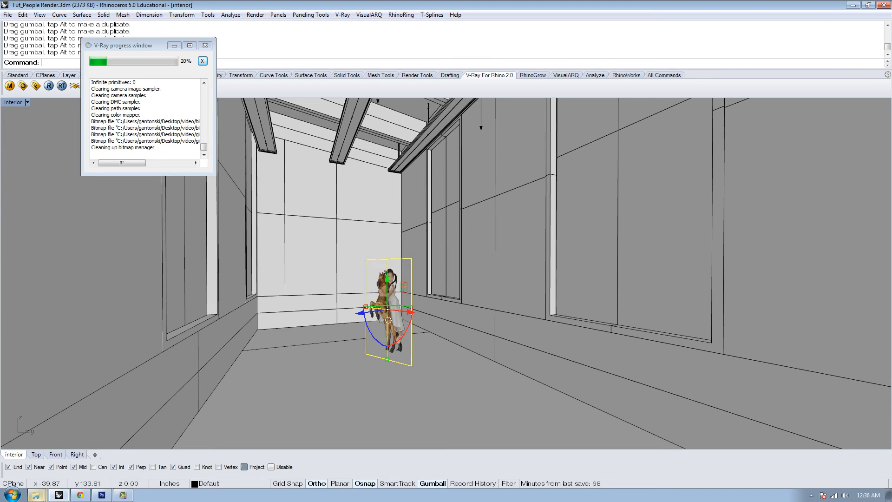
pyautogui.press('Return')
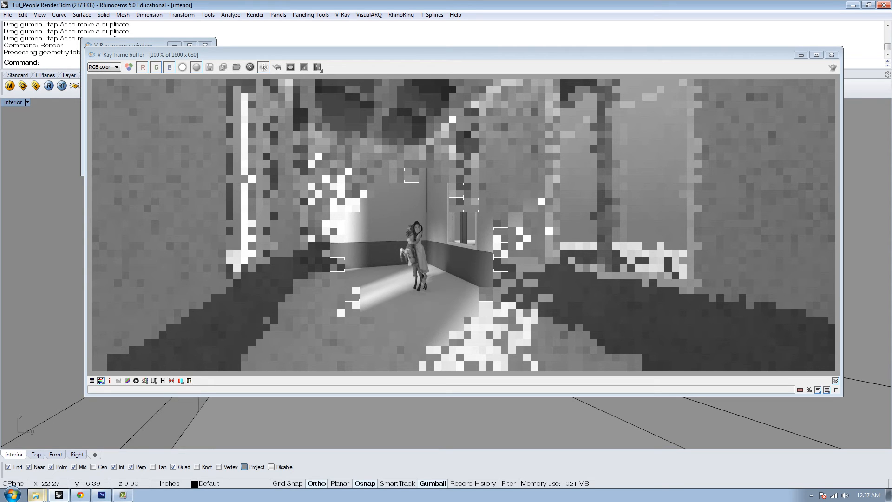
# Close the render and bring the girl-and-horse cutout forward to the middle of the floor, nearer to the camera.
pyautogui.click(831, 55)
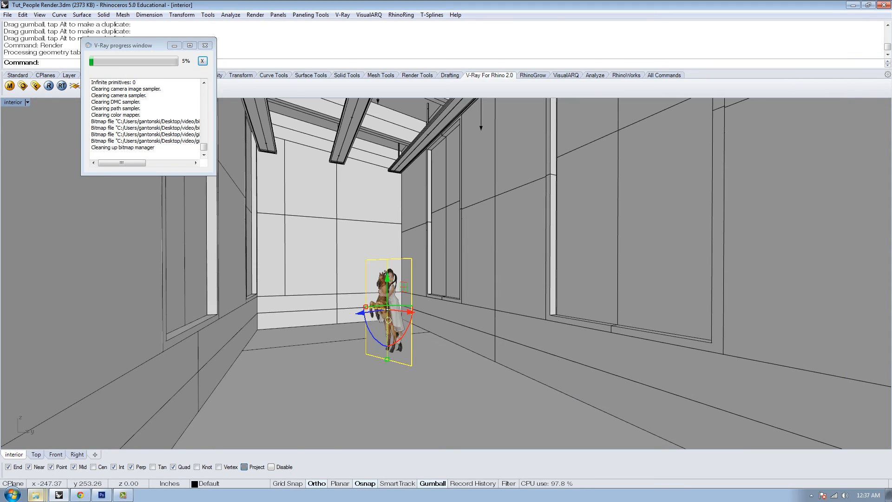
pyautogui.scroll(-4, 365, 224)
pyautogui.scroll(1, 386, 232)
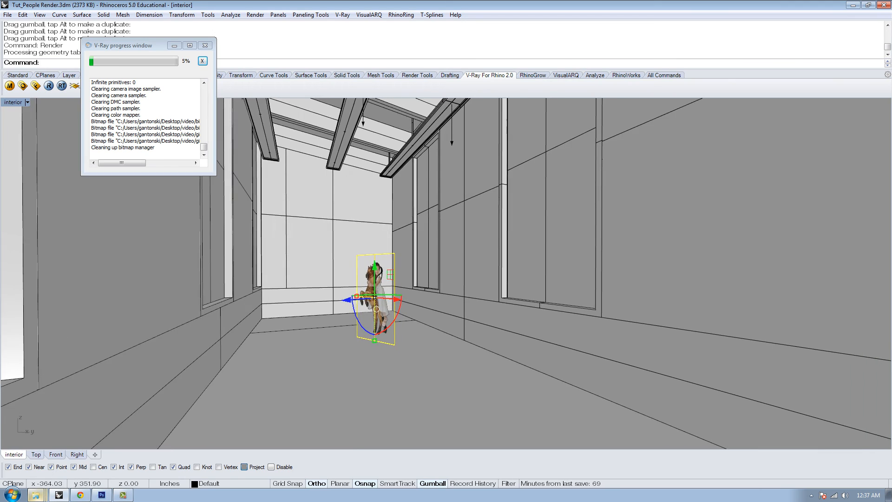
pyautogui.scroll(-3, 385, 232)
pyautogui.scroll(2, 385, 232)
pyautogui.scroll(2, 385, 232)
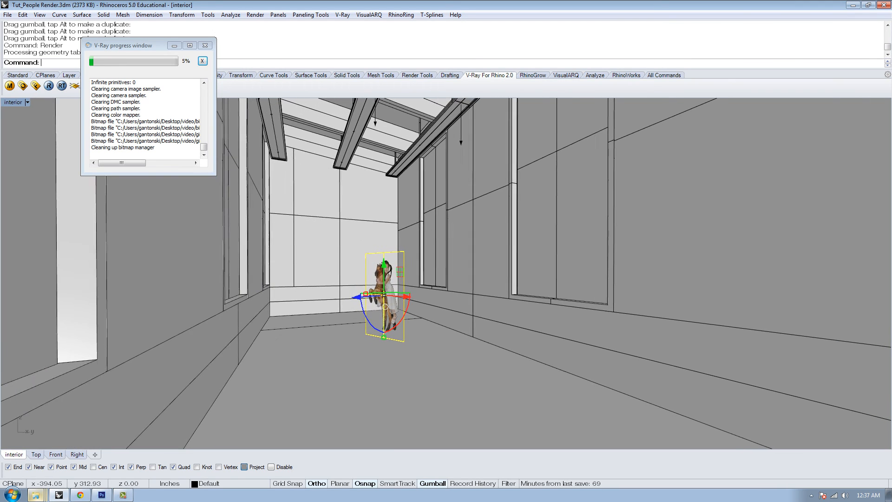
pyautogui.moveTo(435, 298); pyautogui.dragTo(606, 310)
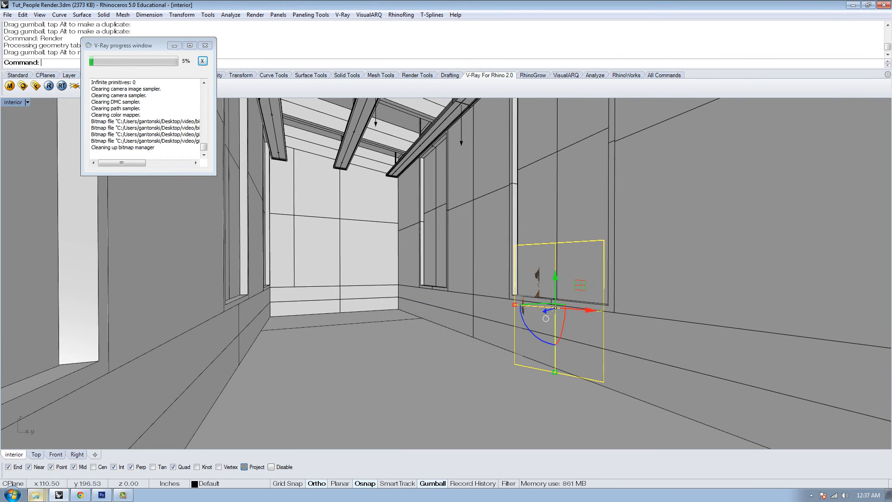
pyautogui.moveTo(546, 318); pyautogui.dragTo(444, 341)
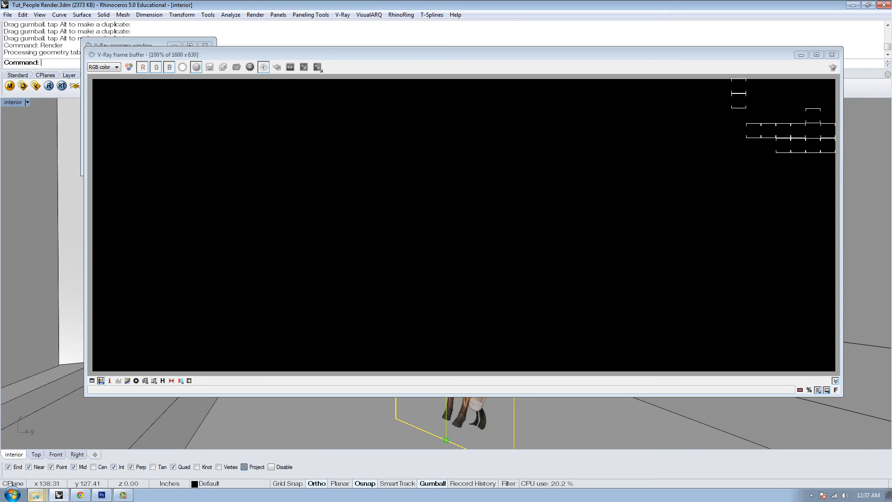
# Stop the test render, tilt the interior view to look down on the cutout and render from there.
pyautogui.click(831, 55)
pyautogui.moveTo(502, 298); pyautogui.dragTo(502, 349, button='right')
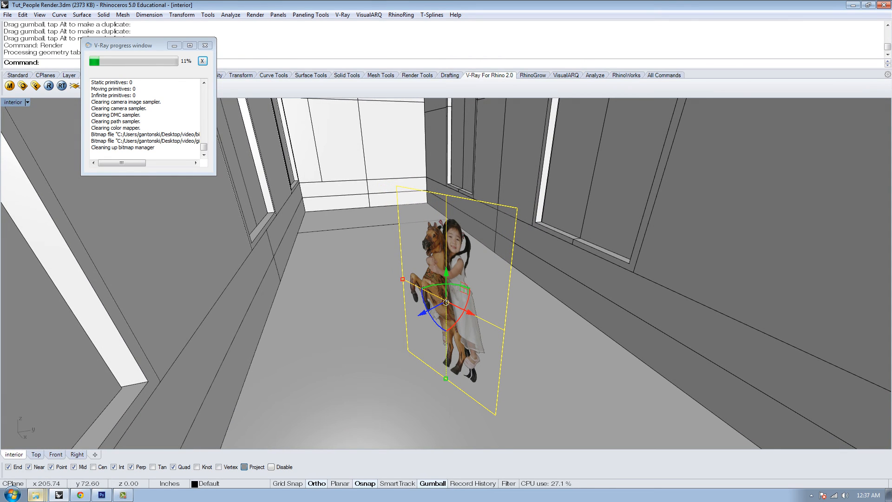
pyautogui.press('Return')
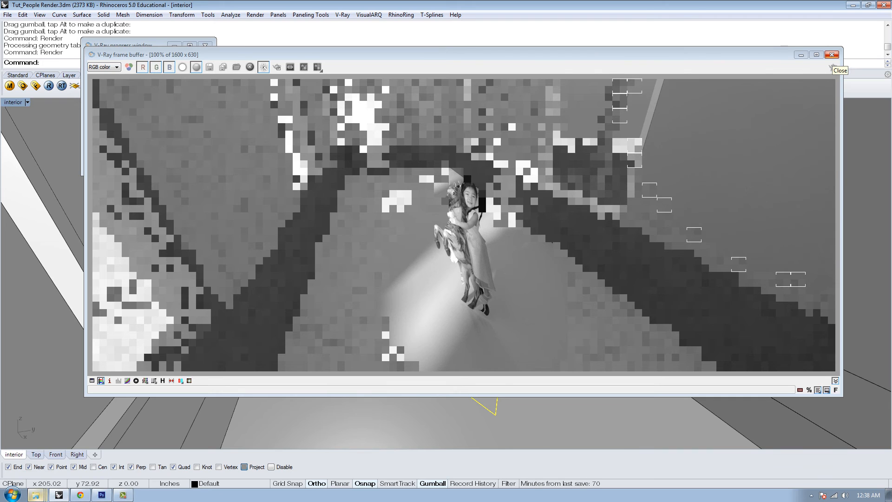
# Close the render, move the cutout farther back and toward the left wall, and render the downward view again.
pyautogui.click(831, 54)
pyautogui.moveTo(471, 312); pyautogui.dragTo(382, 278)
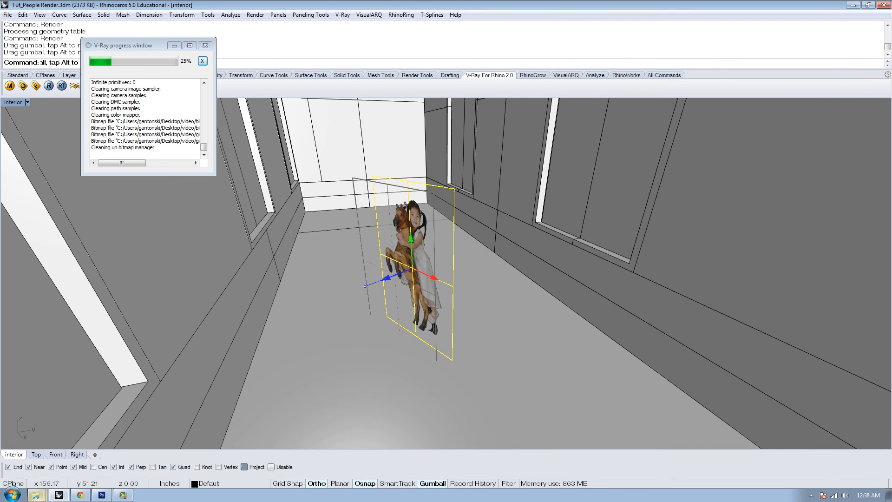
pyautogui.write('Render')
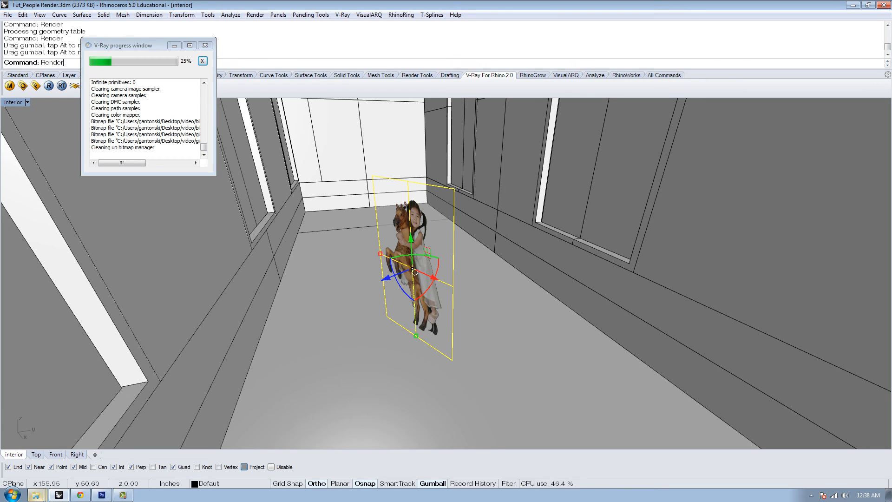
pyautogui.press('Return')
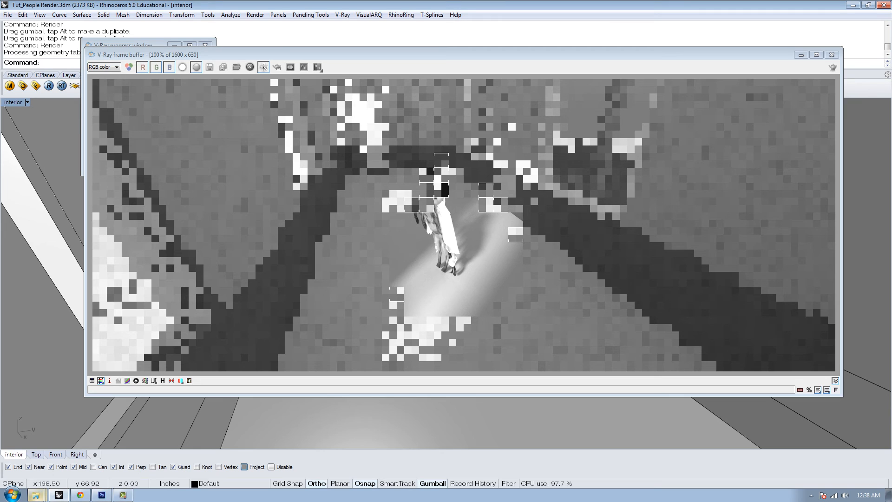
# Close the render, move the cutout farther toward the left wall and reframe the interior view at eye level.
pyautogui.click(832, 55)
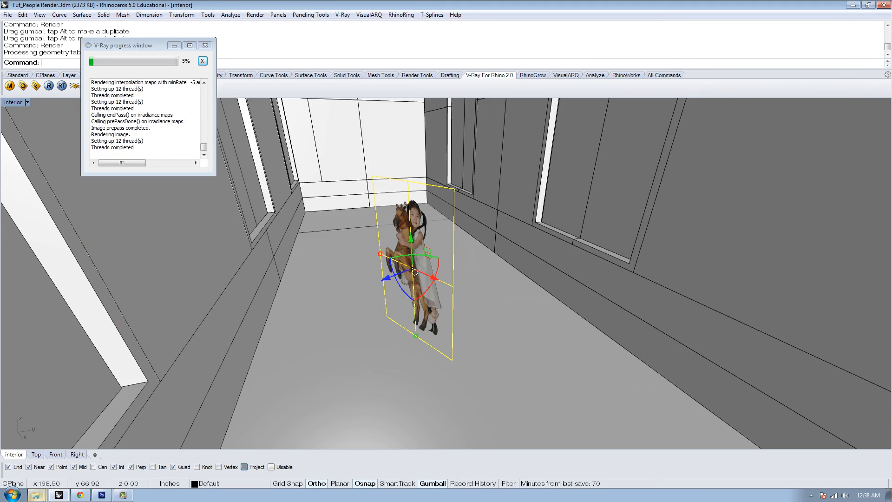
pyautogui.moveTo(415, 272); pyautogui.dragTo(426, 369, button='right')
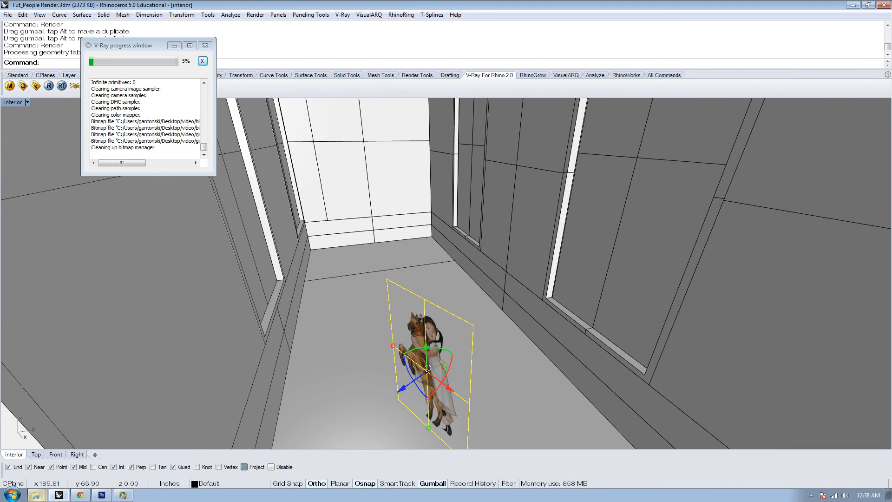
pyautogui.moveTo(427, 369); pyautogui.dragTo(330, 291)
pyautogui.scroll(1, 330, 293)
pyautogui.moveTo(332, 295); pyautogui.dragTo(353, 279, button='right')
pyautogui.keyDown('shift'); pyautogui.moveTo(382, 327); pyautogui.dragTo(394, 340, button='right'); pyautogui.keyUp('shift')
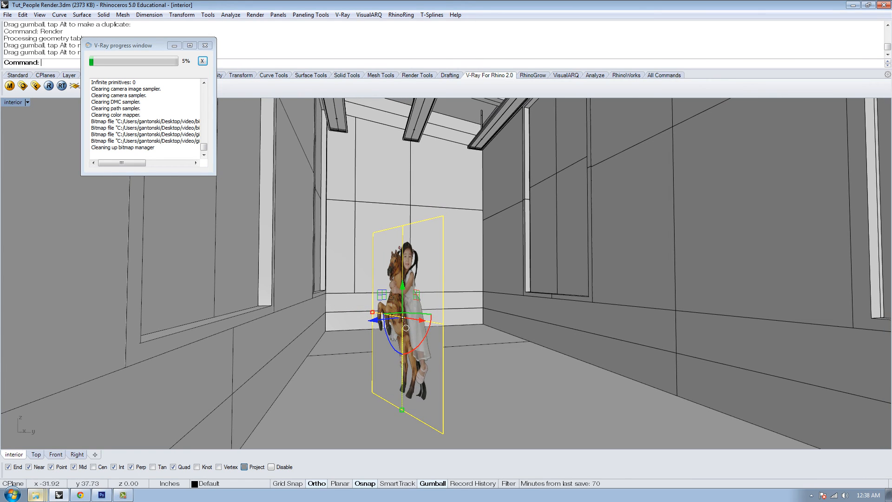
# Rotate the girl-and-horse cutout to face the camera more squarely and render the eye-level interior view.
pyautogui.moveTo(373, 320); pyautogui.dragTo(401, 313)
pyautogui.write('Render')
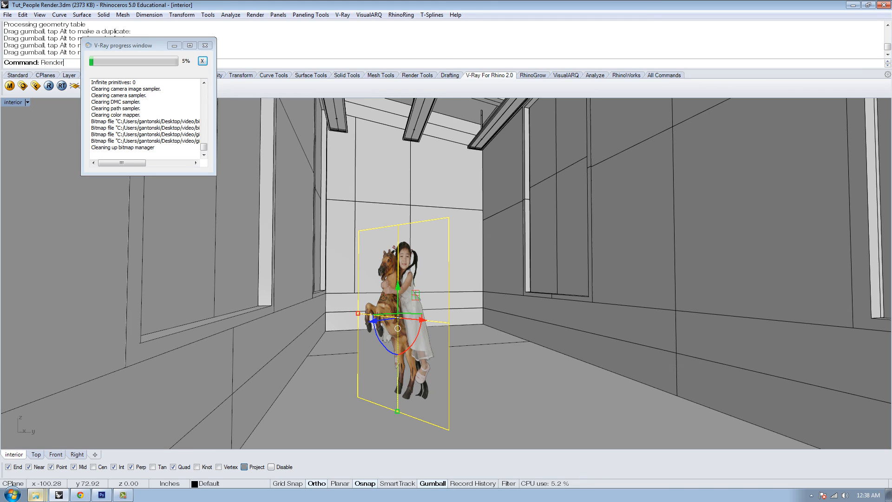
pyautogui.press('Return')
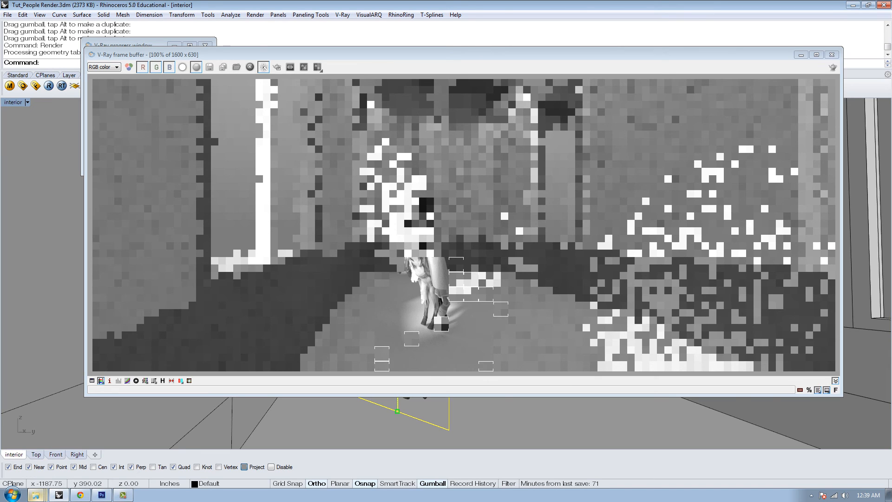
# Move the cutout closer to the camera along the left wall, render the interior view and display the render in monochrome.
pyautogui.click(832, 55)
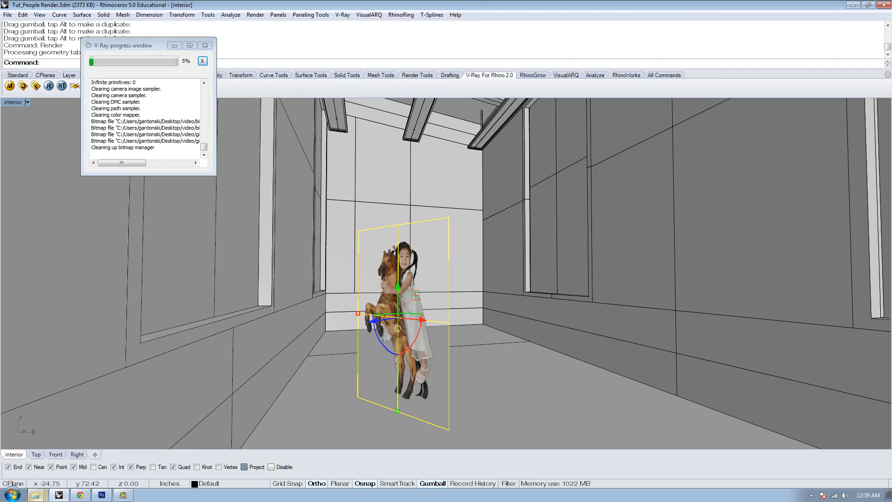
pyautogui.moveTo(398, 328); pyautogui.dragTo(349, 335)
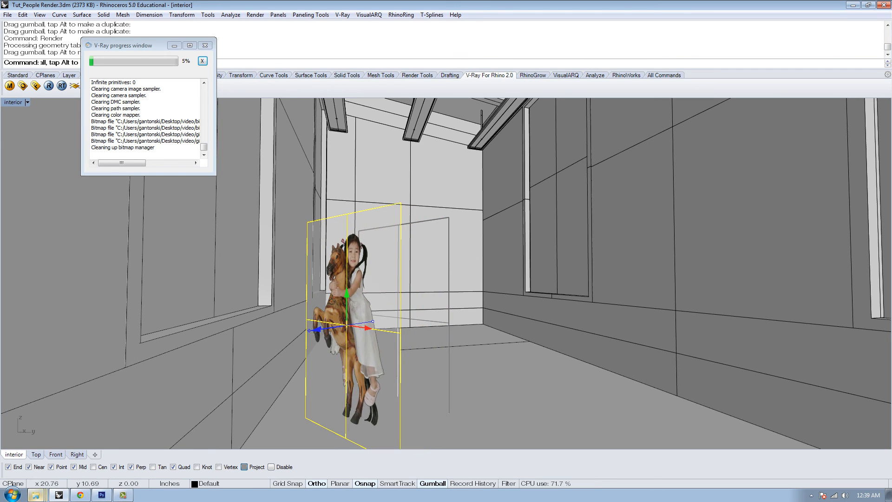
pyautogui.moveTo(399, 325); pyautogui.dragTo(449, 328, button='right')
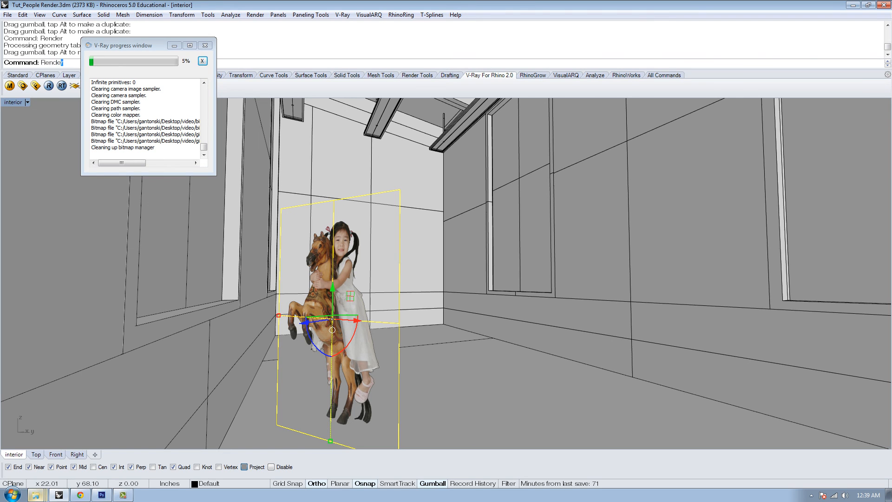
pyautogui.press('Return')
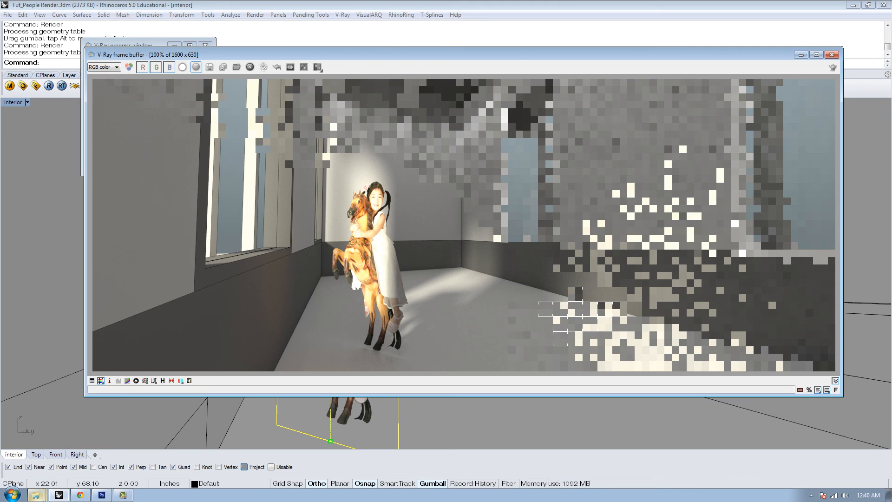
pyautogui.click(196, 68)
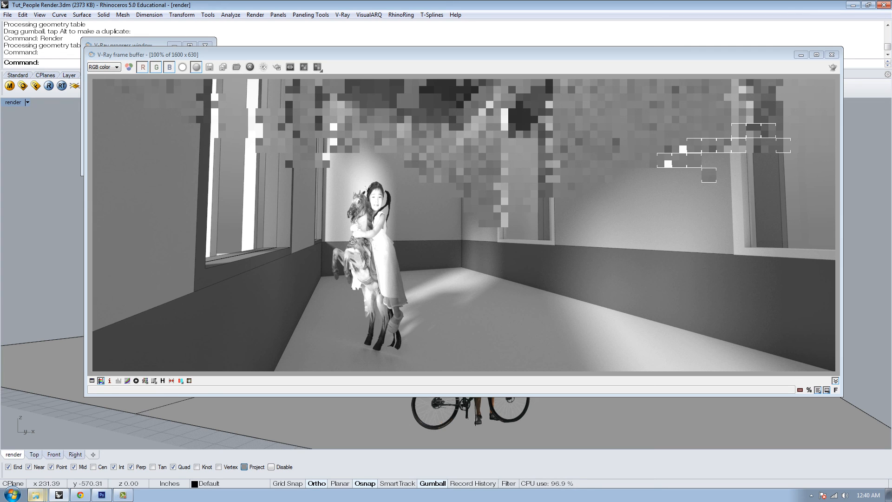
# Close the frame buffer and check the bike-guy cutout in the exterior render view, leaving nothing selected.
pyautogui.click(831, 54)
pyautogui.press('Escape')
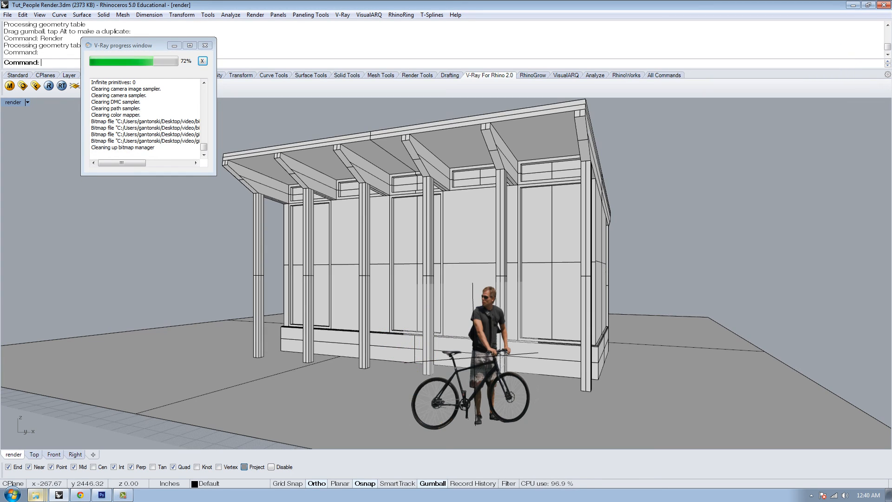
pyautogui.click(486, 335)
pyautogui.press('Escape')
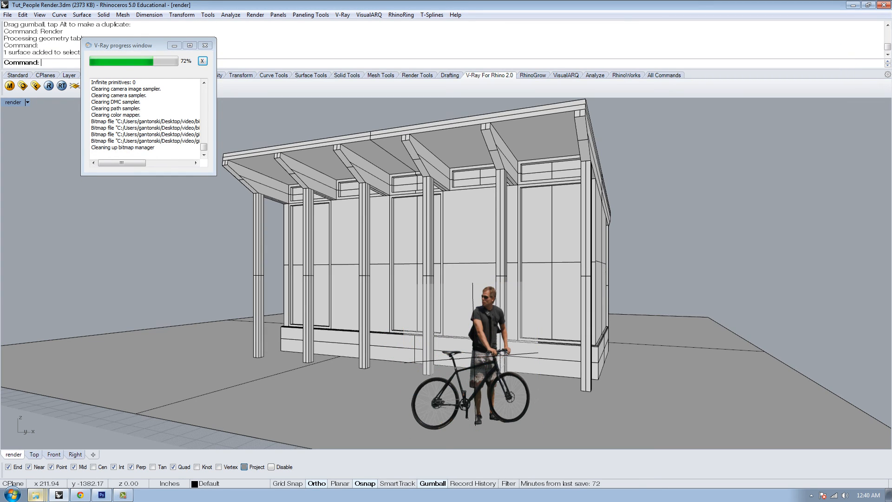